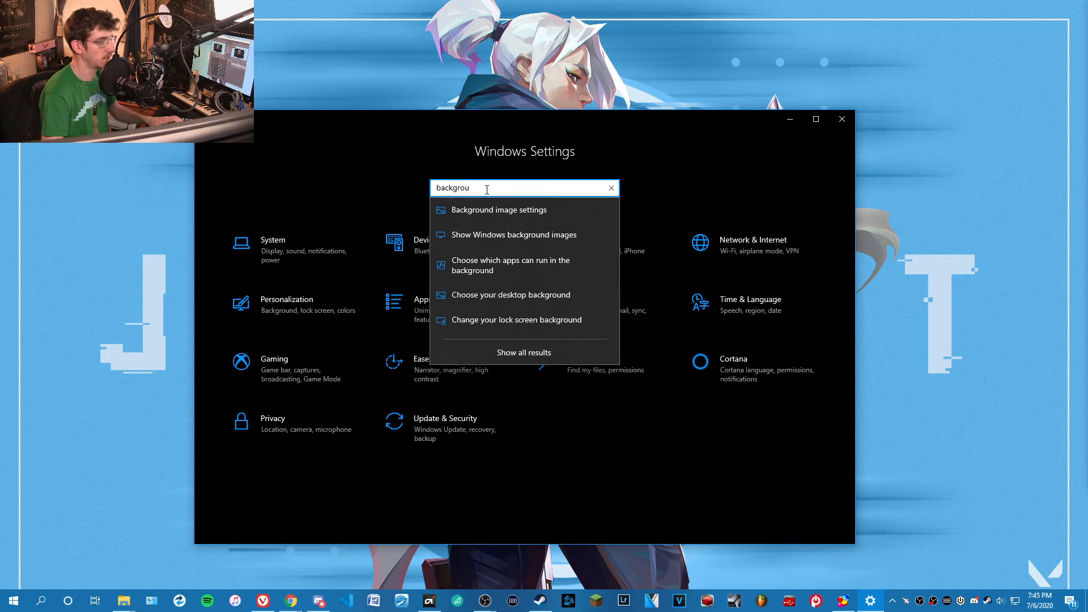
Search Windows Settings for "background", open the choice of apps that can run in the background, and review the app list.
{"action": "type", "text": "d"}
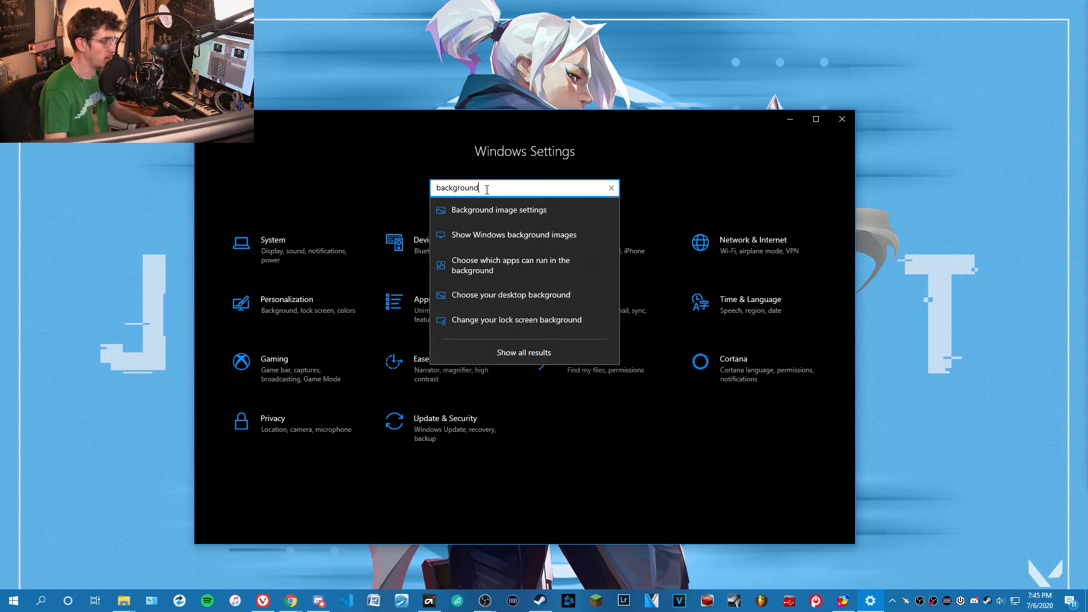
{"action": "left_click", "coordinate": [535, 268]}
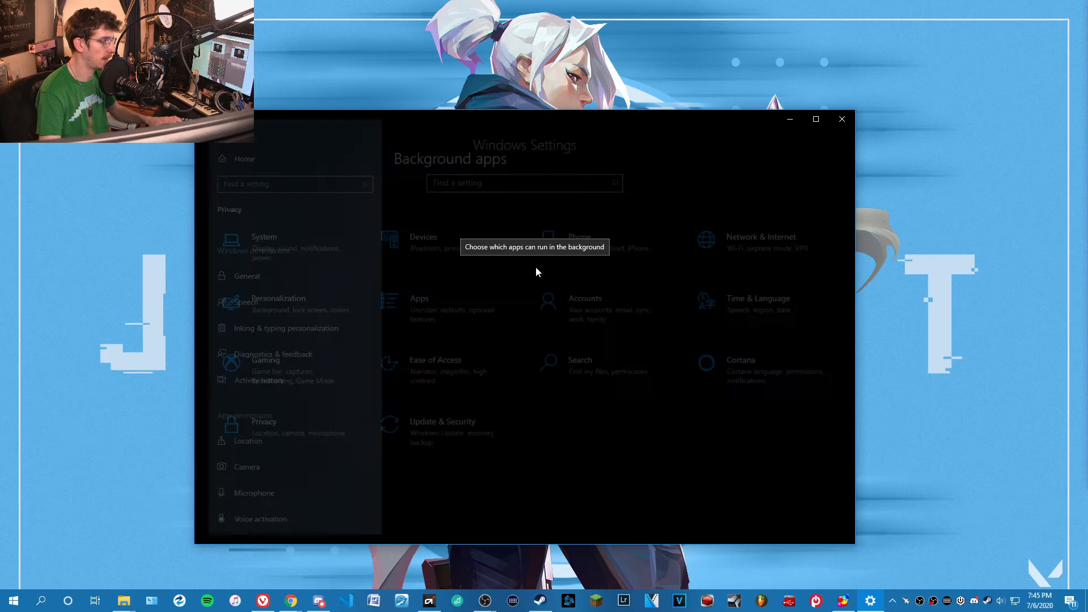
{"action": "scroll", "coordinate": [503, 340], "scroll_direction": "down", "scroll_amount": 7}
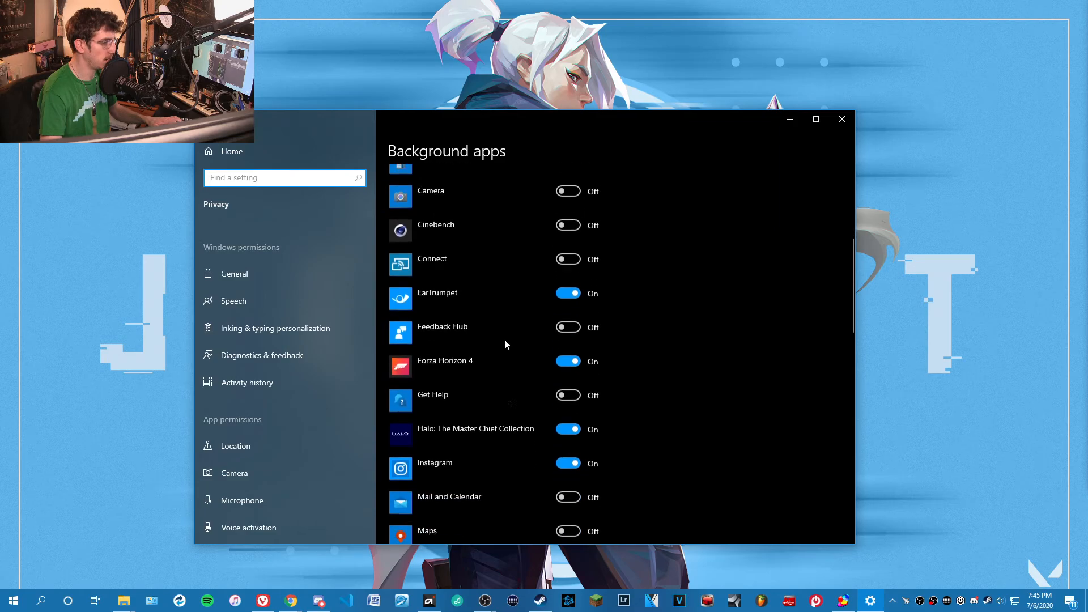
{"action": "scroll", "coordinate": [506, 343], "scroll_direction": "down", "scroll_amount": 5}
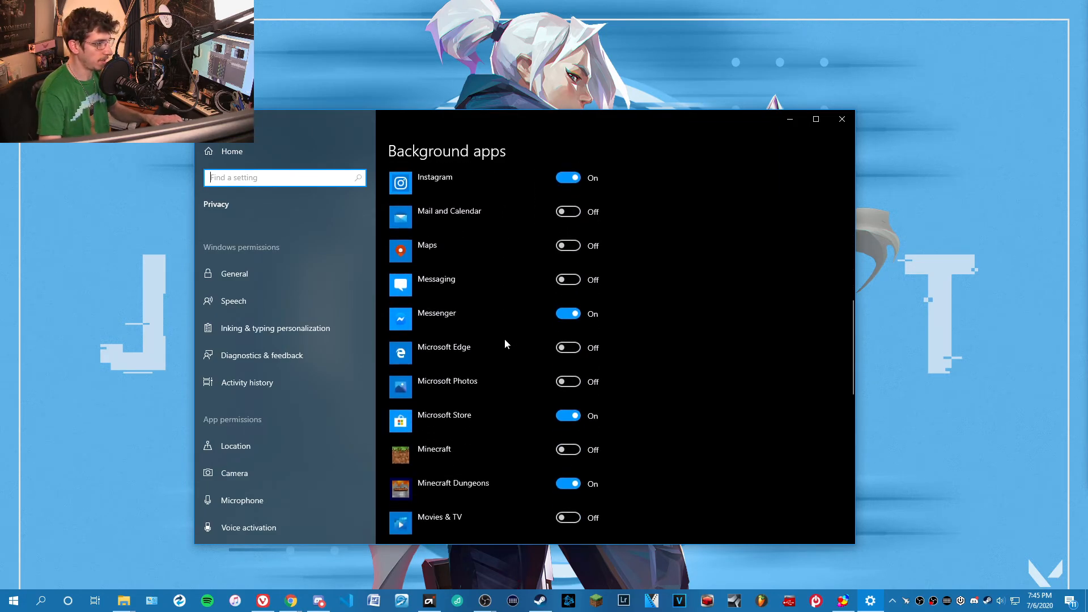
{"action": "scroll", "coordinate": [505, 343], "scroll_direction": "down", "scroll_amount": 4}
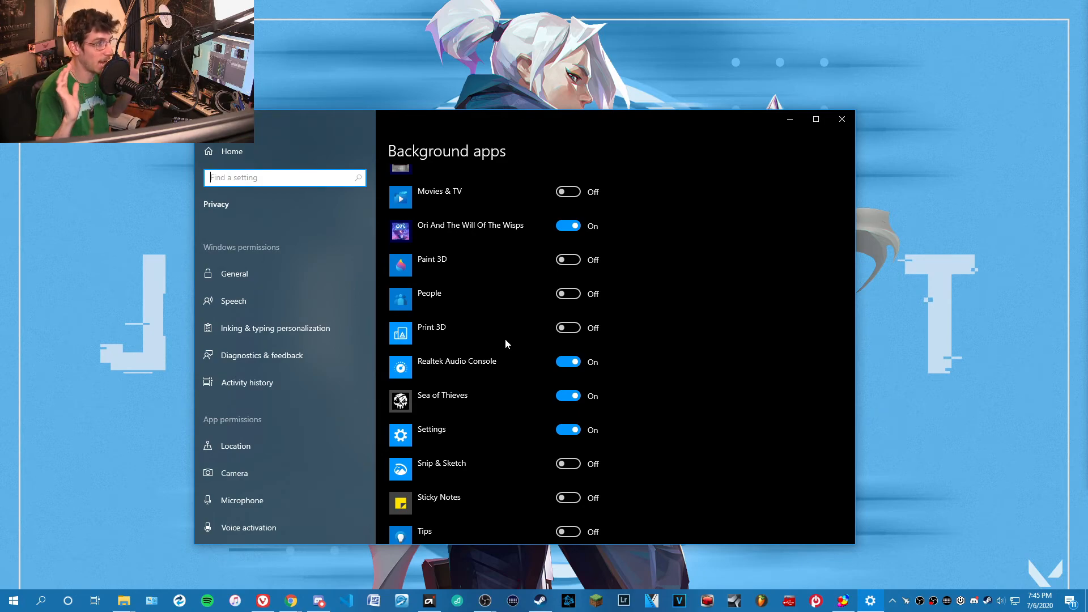
{"action": "scroll", "coordinate": [505, 338], "scroll_direction": "down", "scroll_amount": 4}
{"action": "scroll", "coordinate": [505, 344], "scroll_direction": "down", "scroll_amount": 2}
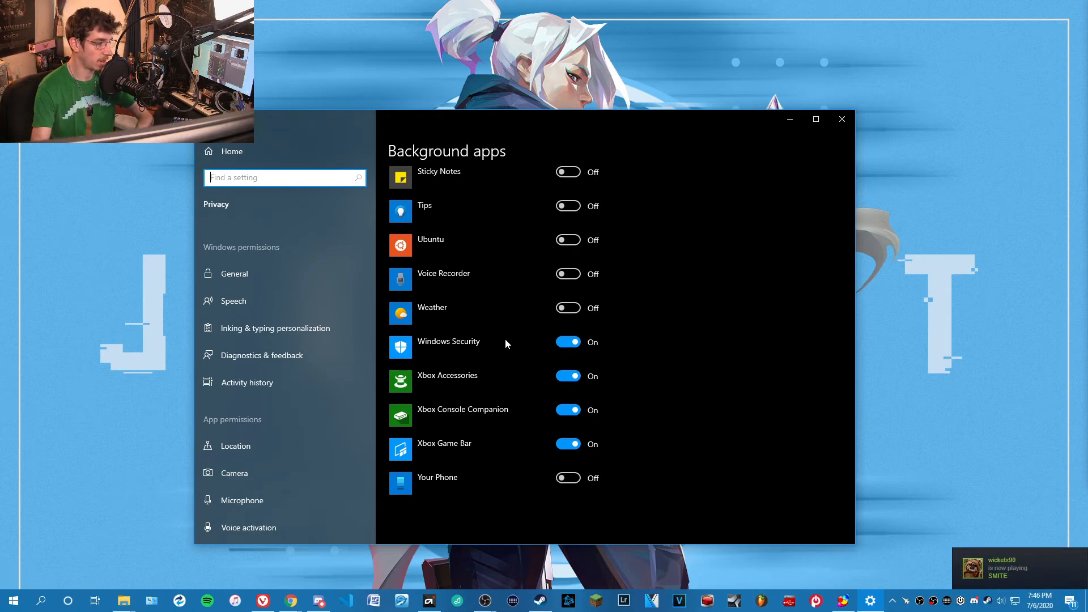
Go back over the background apps list to examine which apps are allowed to run in the background.
{"action": "scroll", "coordinate": [505, 340], "scroll_direction": "up", "scroll_amount": 5}
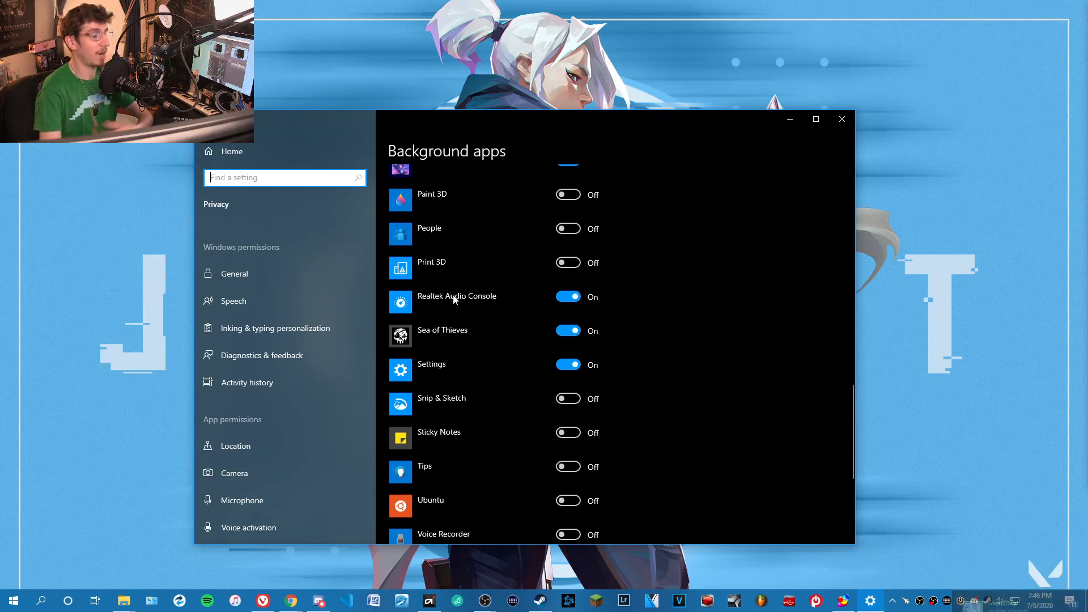
{"action": "scroll", "coordinate": [455, 298], "scroll_direction": "up", "scroll_amount": 10}
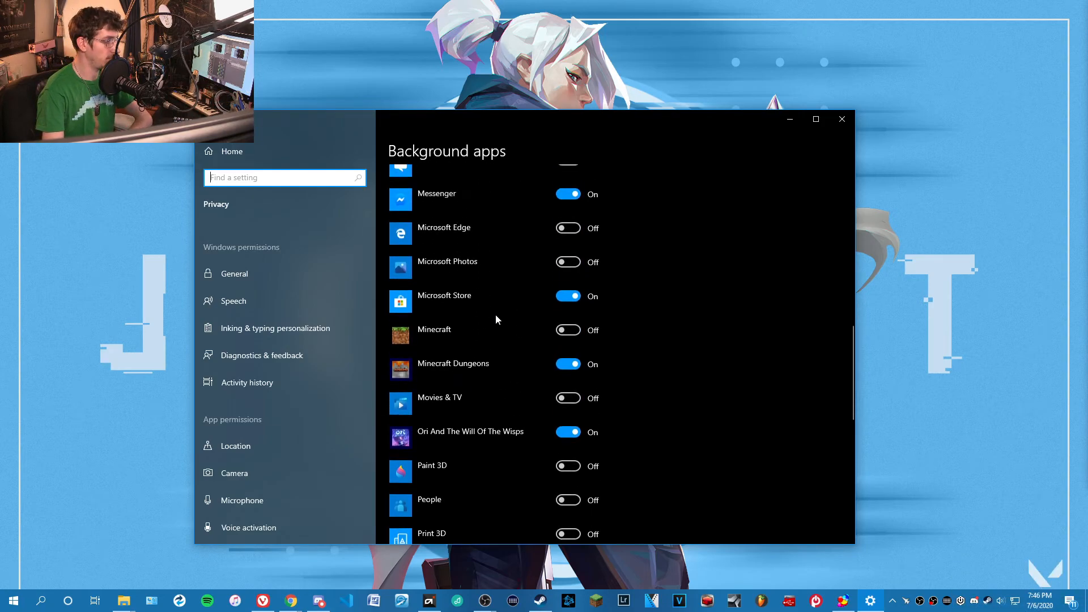
{"action": "scroll", "coordinate": [496, 320], "scroll_direction": "up", "scroll_amount": 1}
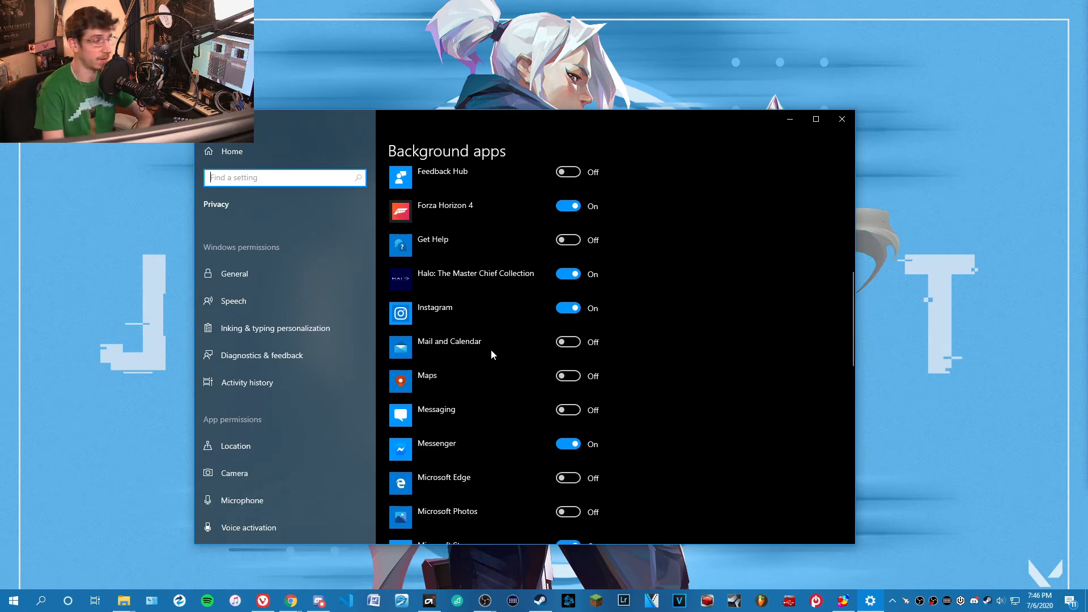
{"action": "scroll", "coordinate": [491, 351], "scroll_direction": "up", "scroll_amount": 6}
{"action": "scroll", "coordinate": [491, 311], "scroll_direction": "up", "scroll_amount": 3}
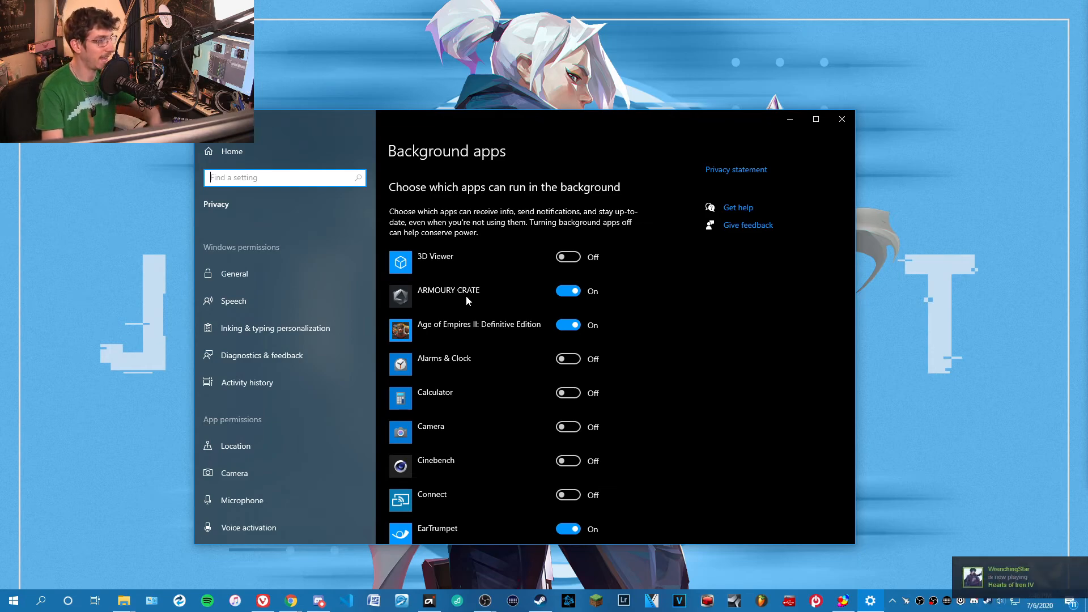
{"action": "scroll", "coordinate": [506, 420], "scroll_direction": "down", "scroll_amount": 2}
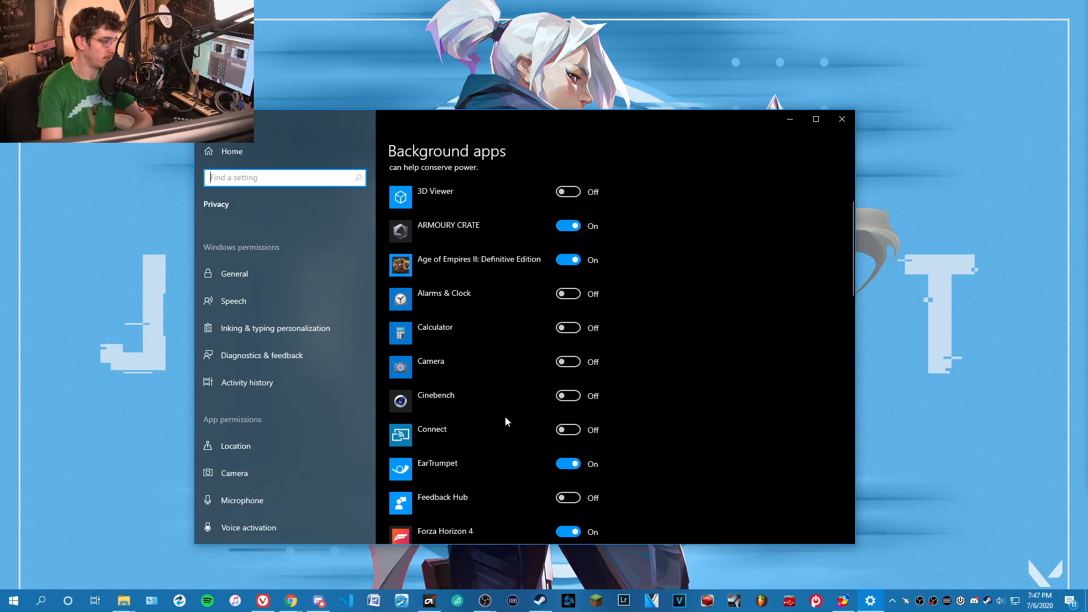
{"action": "scroll", "coordinate": [505, 419], "scroll_direction": "down", "scroll_amount": 5}
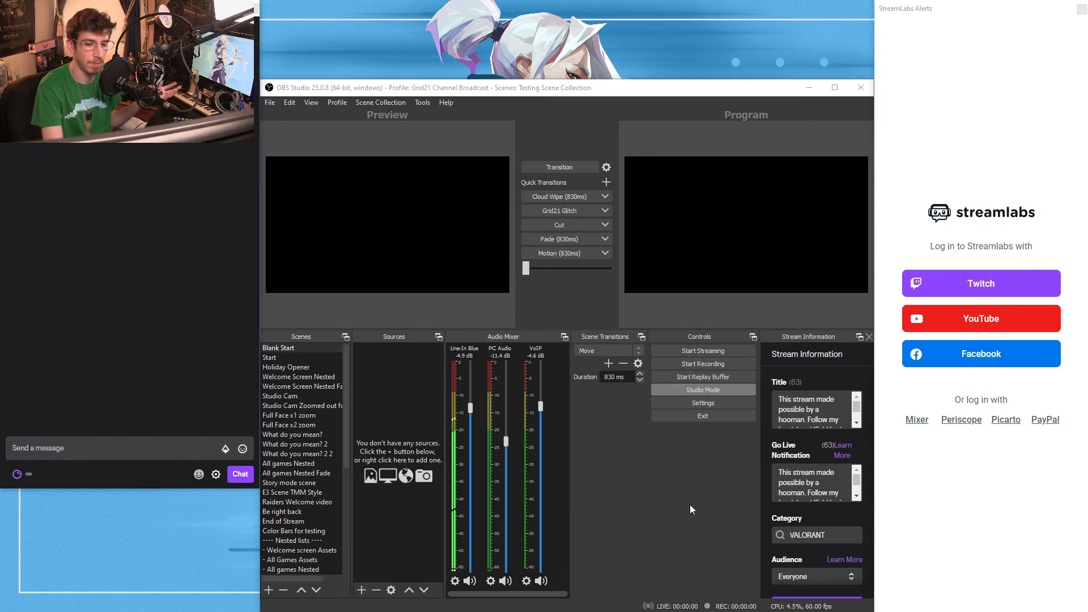
In OBS Studio, open the Video settings to check the resolutions, downscale filter and available common FPS values.
{"action": "left_click", "coordinate": [702, 406]}
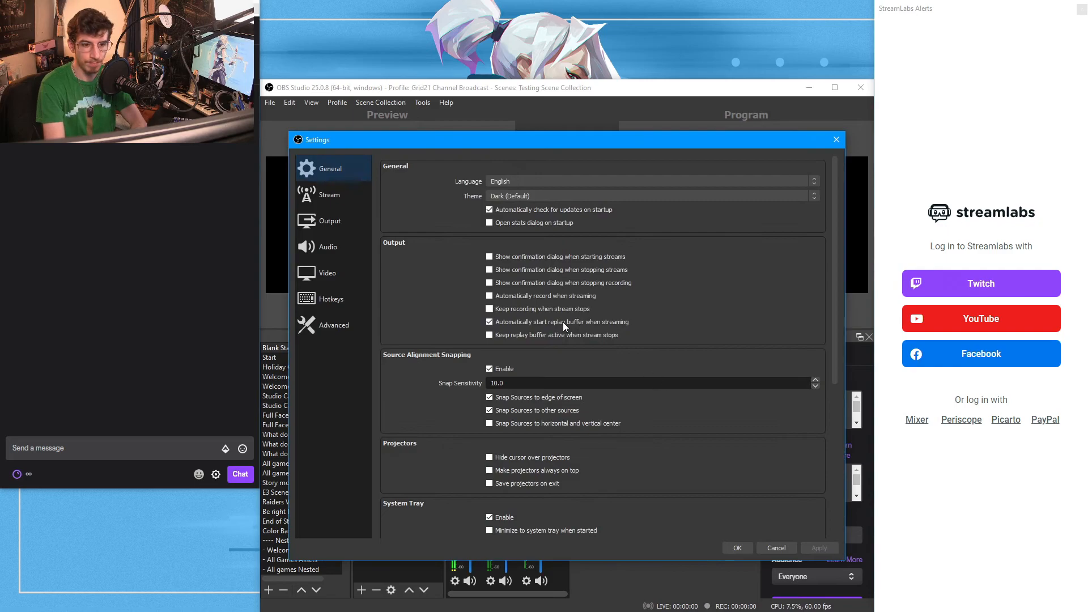
{"action": "left_click", "coordinate": [334, 274]}
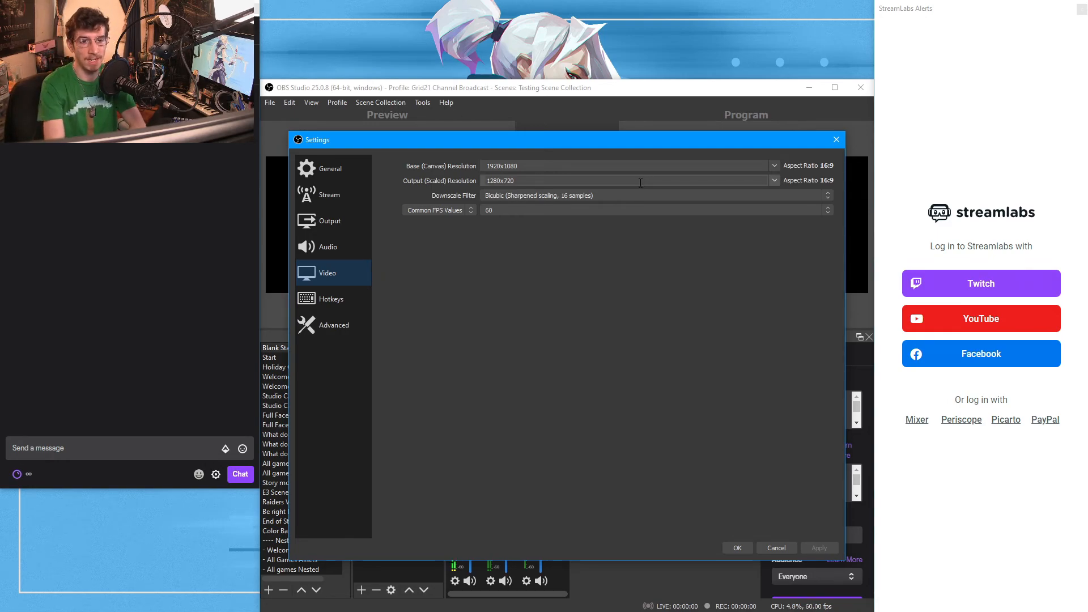
{"action": "left_click", "coordinate": [554, 210]}
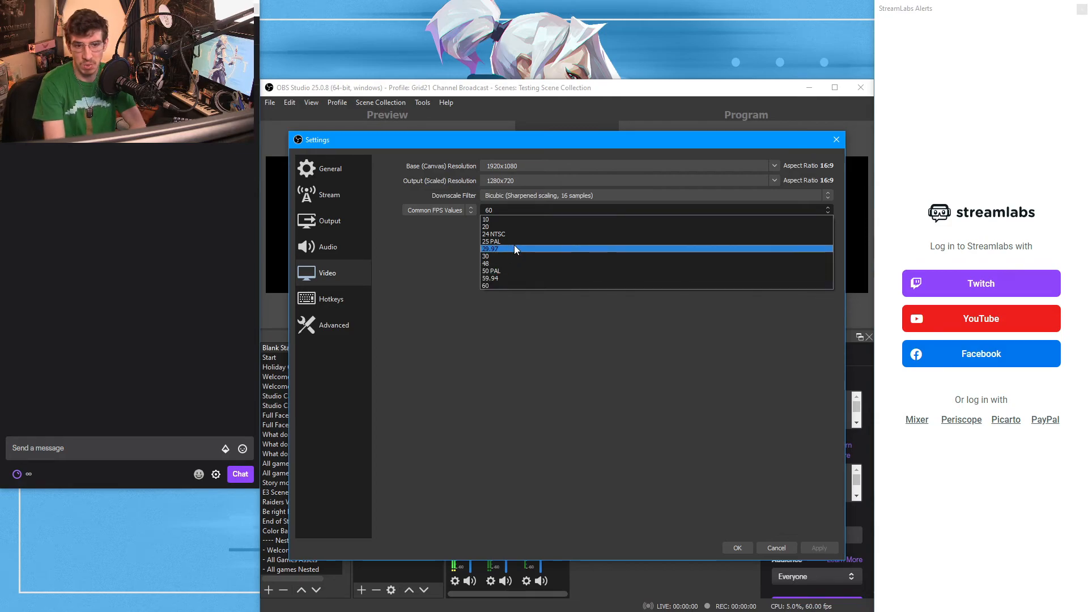
{"action": "left_click", "coordinate": [526, 408]}
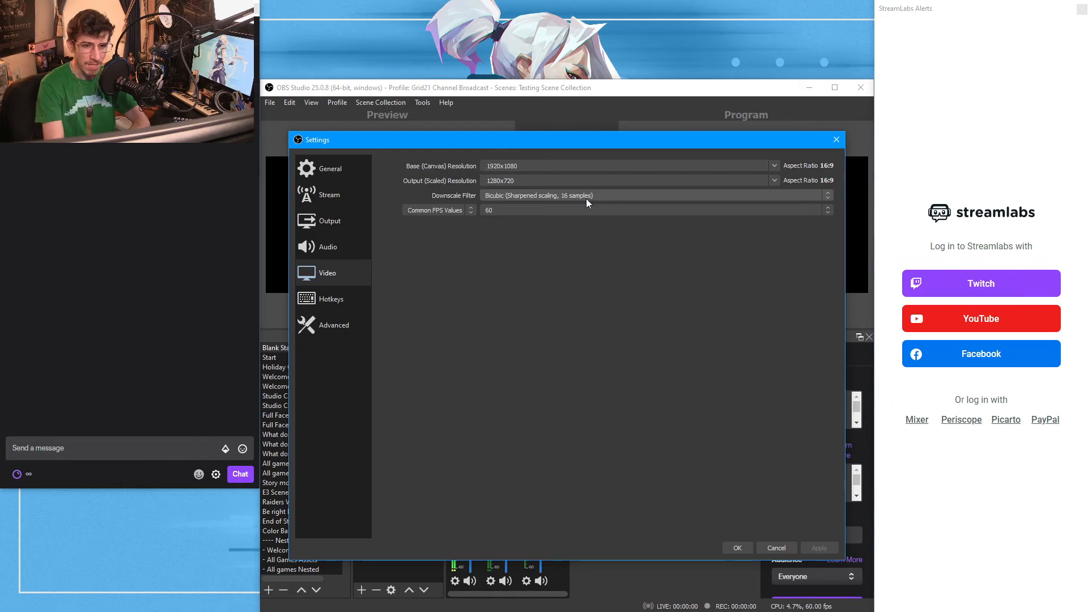
Examine the Advanced settings, including the process priority choices and the network and browser source hardware acceleration options.
{"action": "left_click", "coordinate": [334, 325]}
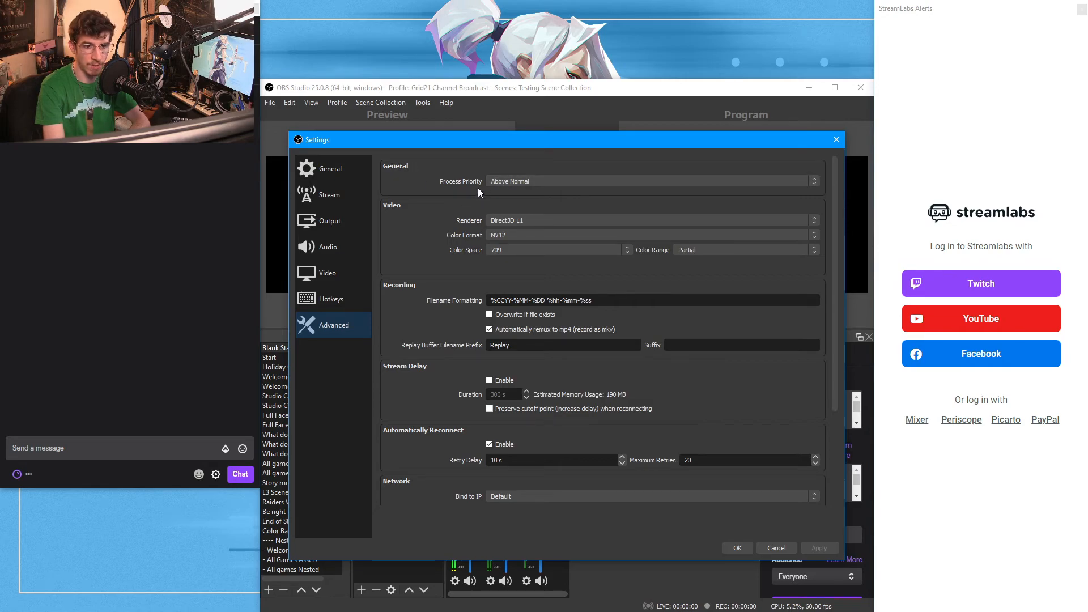
{"action": "left_click", "coordinate": [539, 182]}
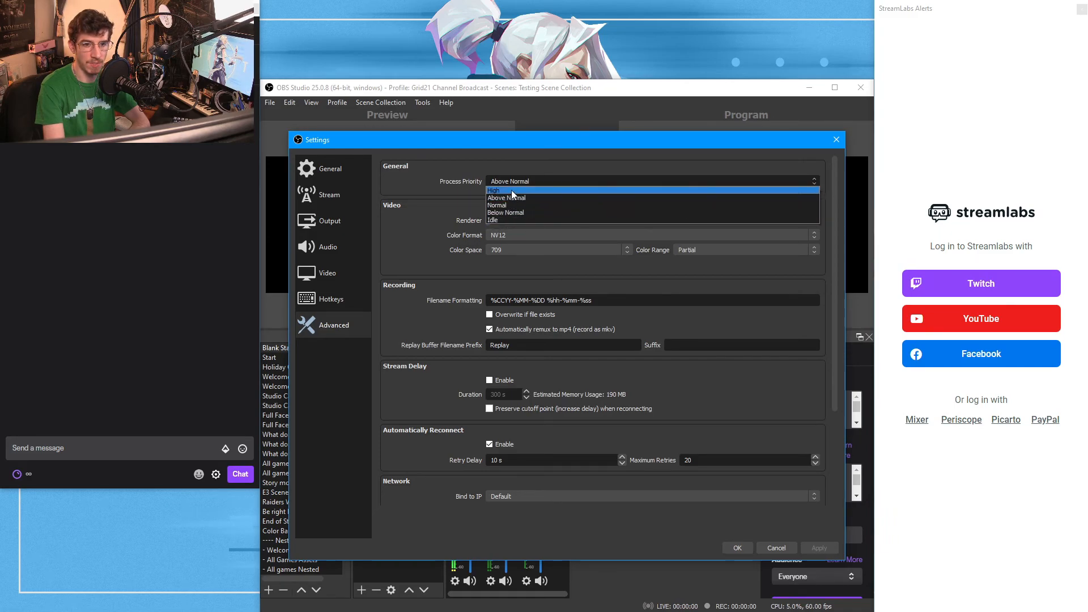
{"action": "left_click", "coordinate": [444, 187]}
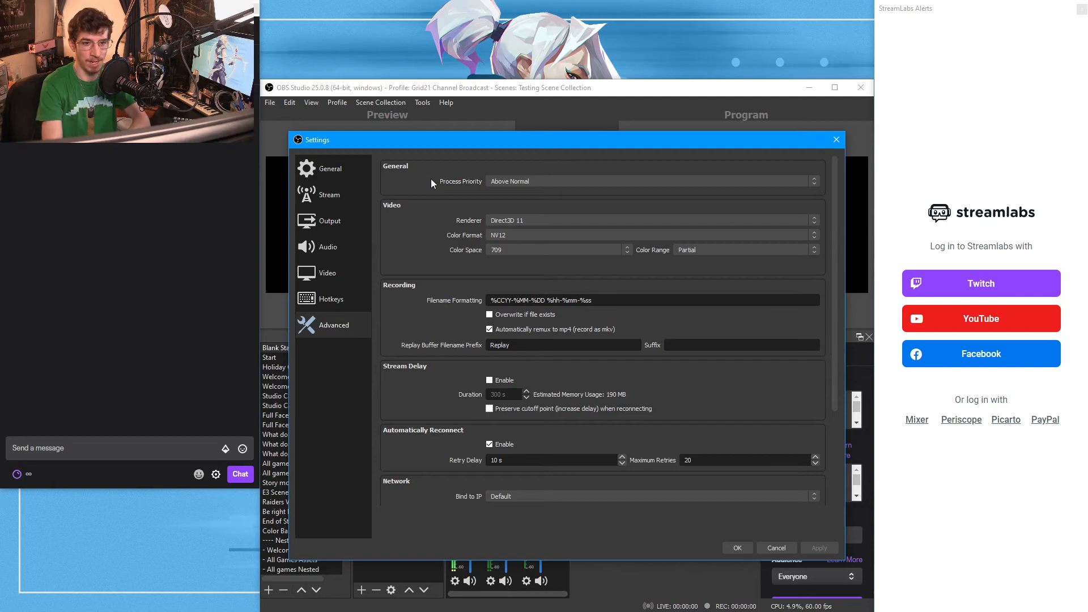
{"action": "left_click", "coordinate": [548, 182]}
{"action": "left_click", "coordinate": [469, 159]}
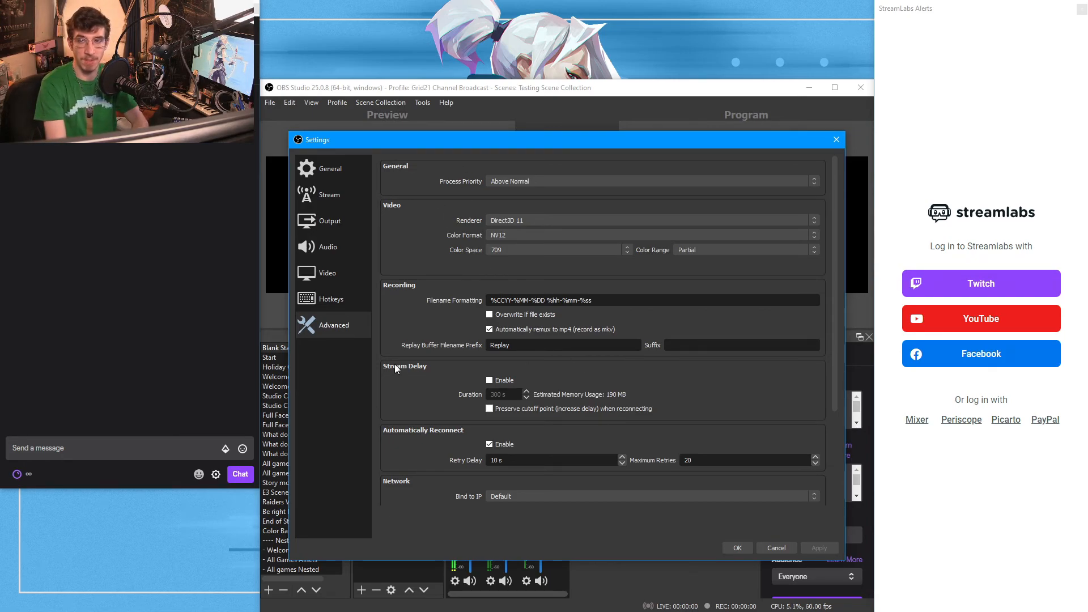
{"action": "scroll", "coordinate": [394, 367], "scroll_direction": "down", "scroll_amount": 4}
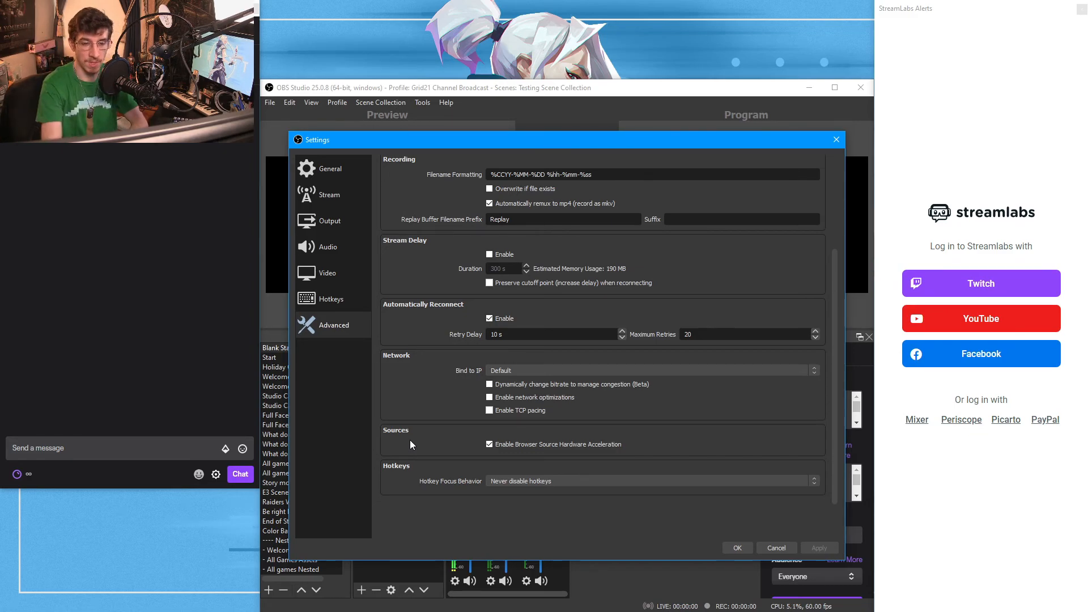
Check the available streaming encoders and the encoder options in the Output settings.
{"action": "left_click", "coordinate": [346, 223]}
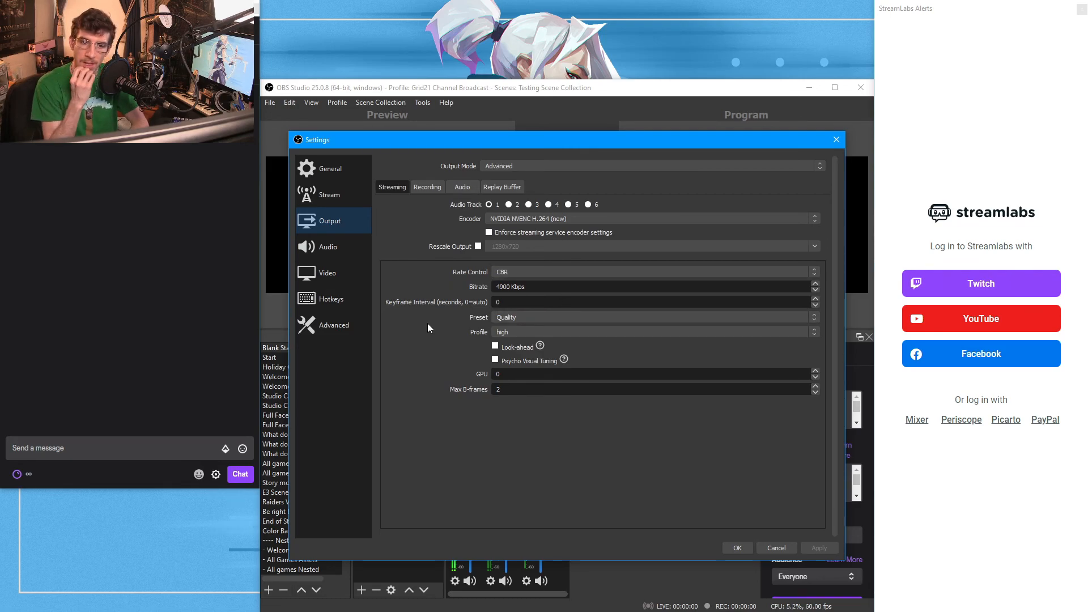
{"action": "left_click", "coordinate": [580, 220]}
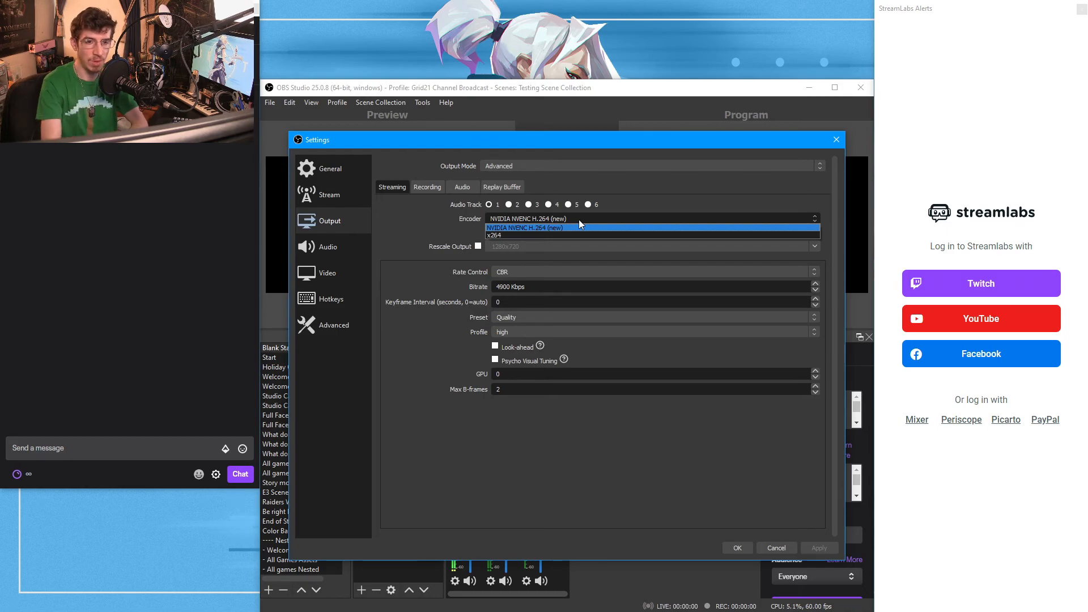
{"action": "left_click", "coordinate": [420, 226]}
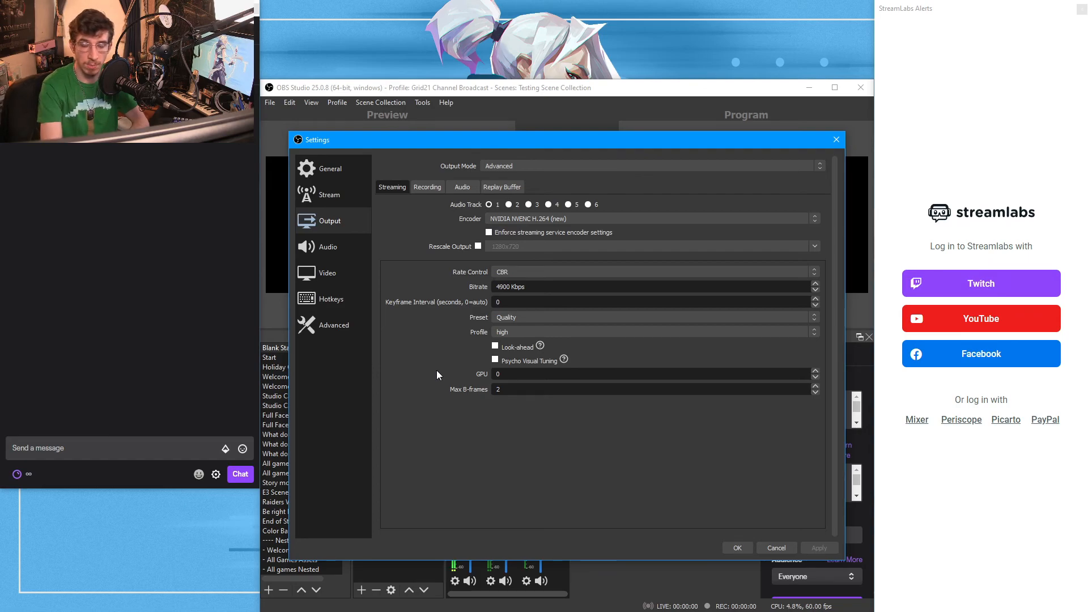
Look over the Stream and General settings, and close the Settings window.
{"action": "left_click", "coordinate": [339, 195]}
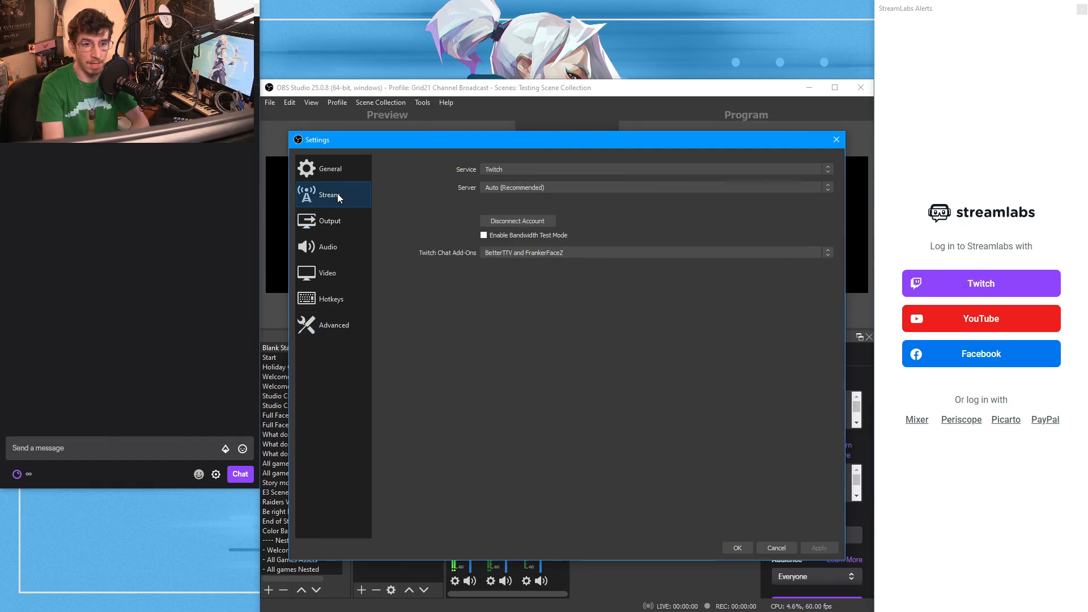
{"action": "left_click", "coordinate": [338, 172]}
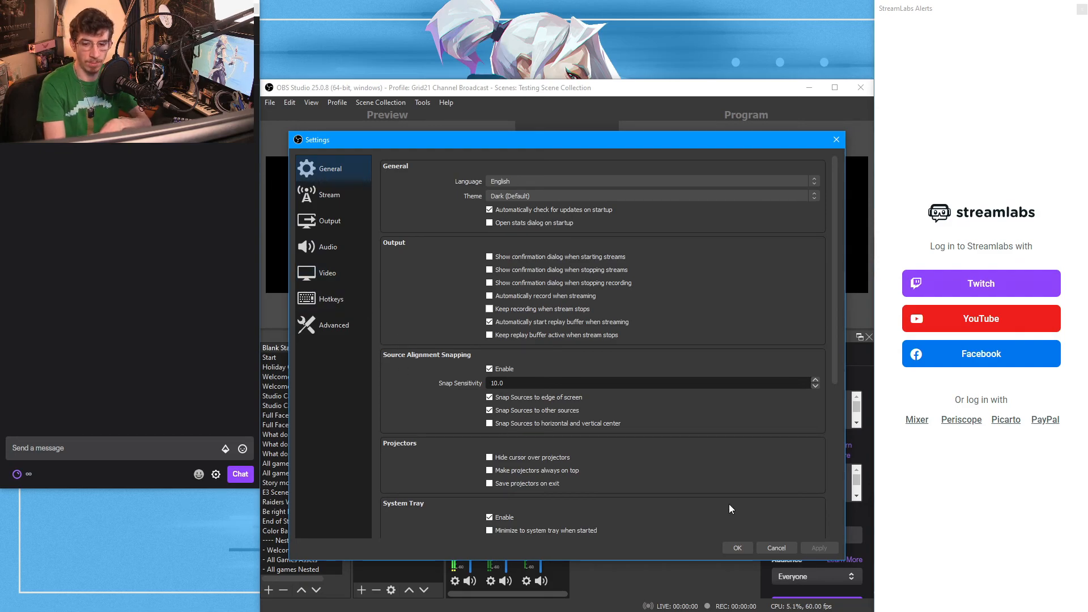
{"action": "left_click", "coordinate": [742, 550]}
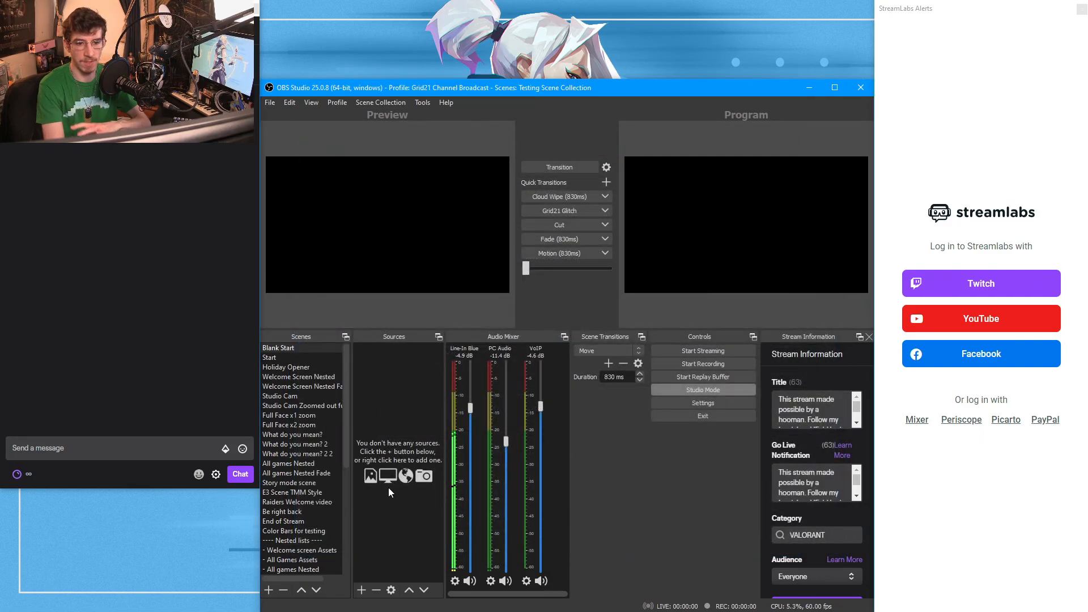
Preview the nested-list scene "- All games Nested", and send "All games Nested Fade" to the program output with the Motion transition.
{"action": "scroll", "coordinate": [319, 485], "scroll_direction": "down", "scroll_amount": 5}
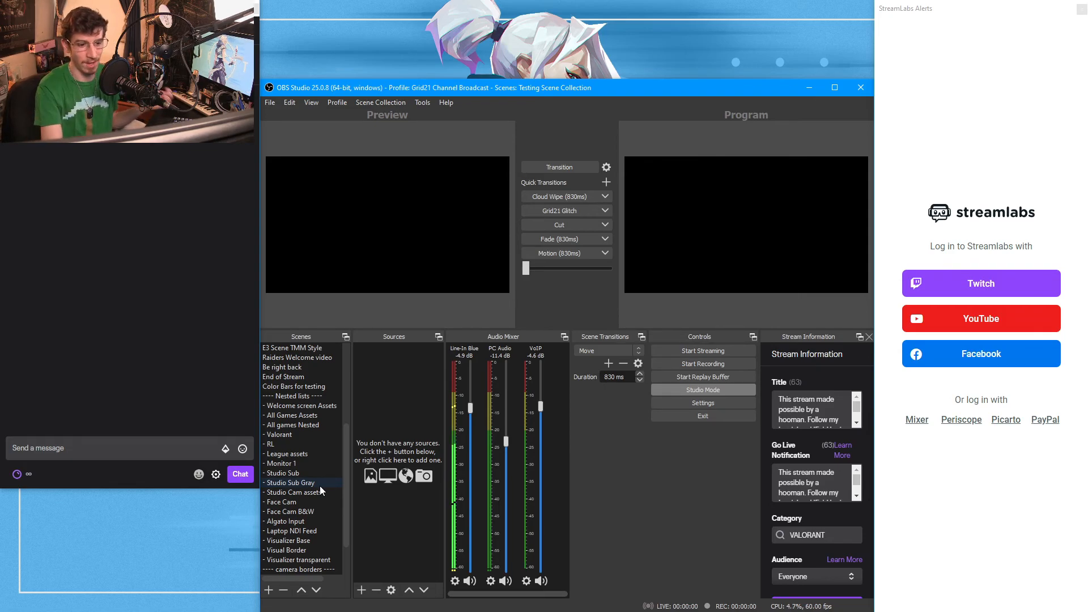
{"action": "left_click", "coordinate": [320, 424]}
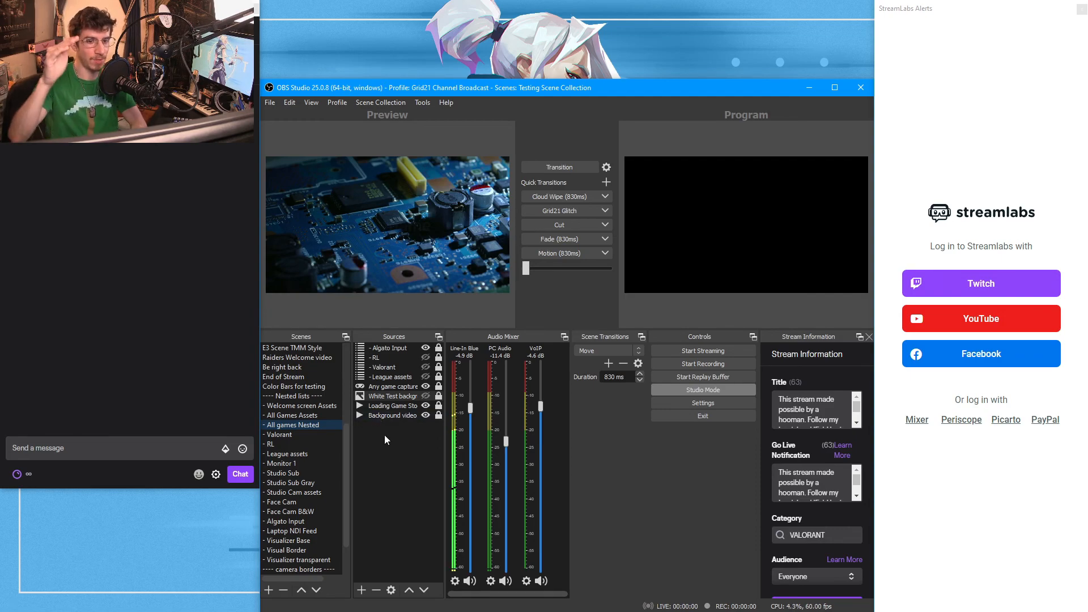
{"action": "scroll", "coordinate": [328, 375], "scroll_direction": "up", "scroll_amount": 5}
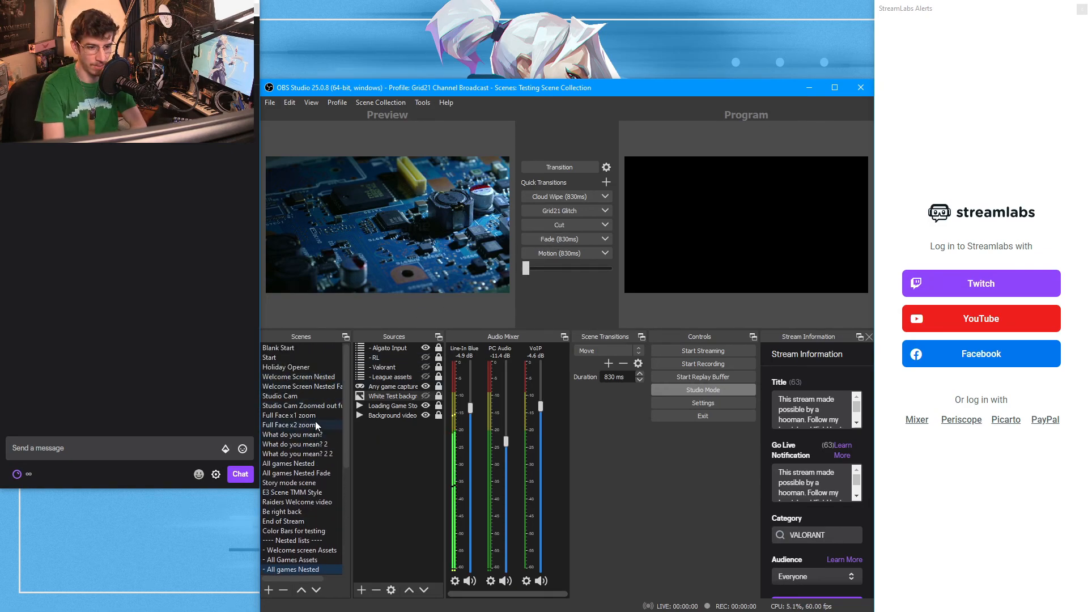
{"action": "left_click", "coordinate": [310, 476]}
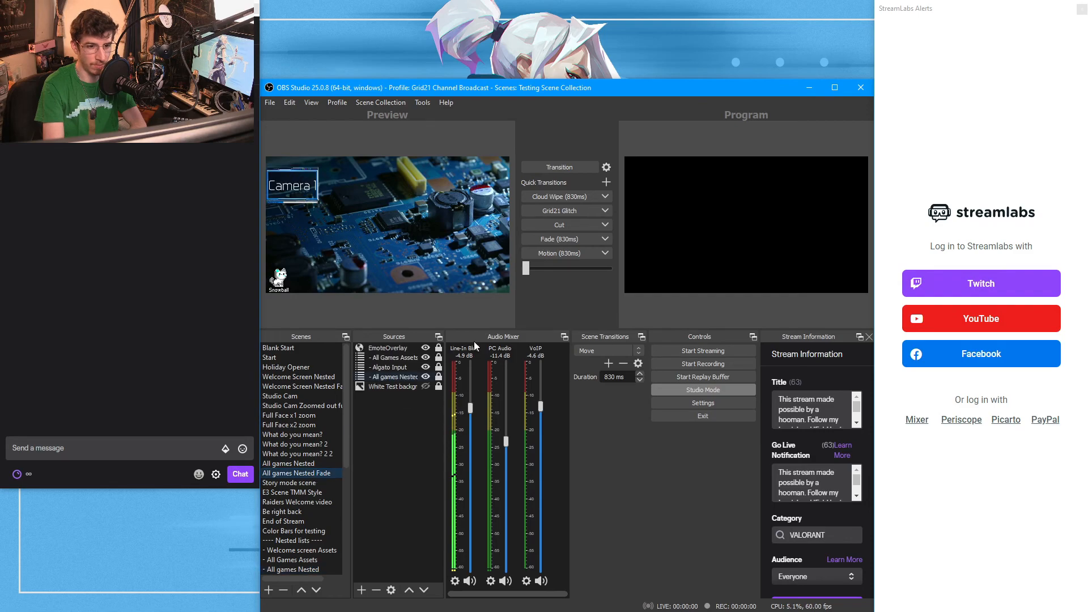
{"action": "left_click", "coordinate": [543, 255]}
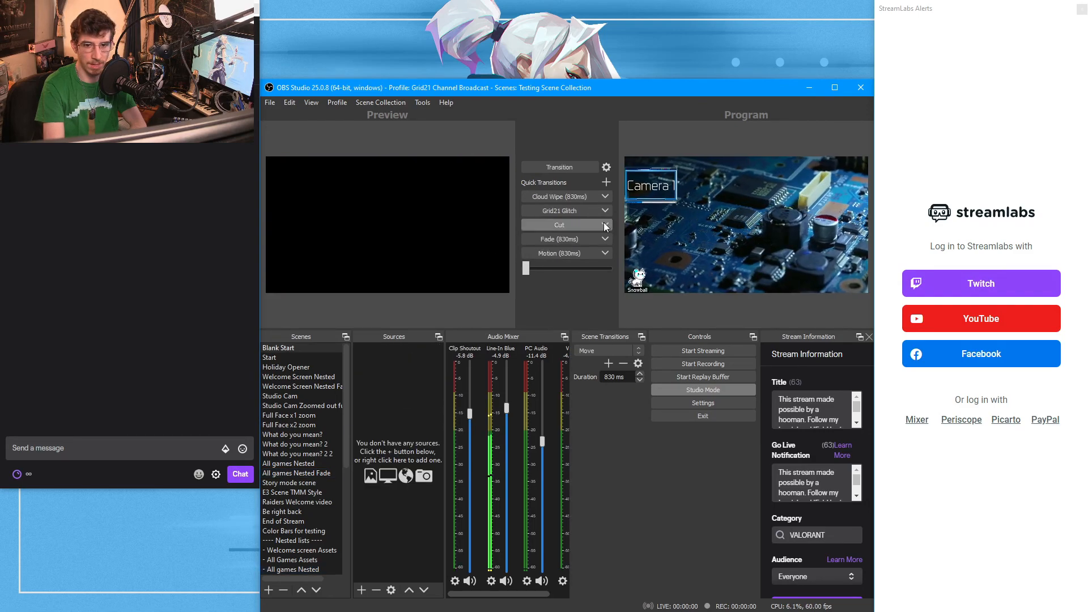
{"action": "left_click", "coordinate": [556, 241]}
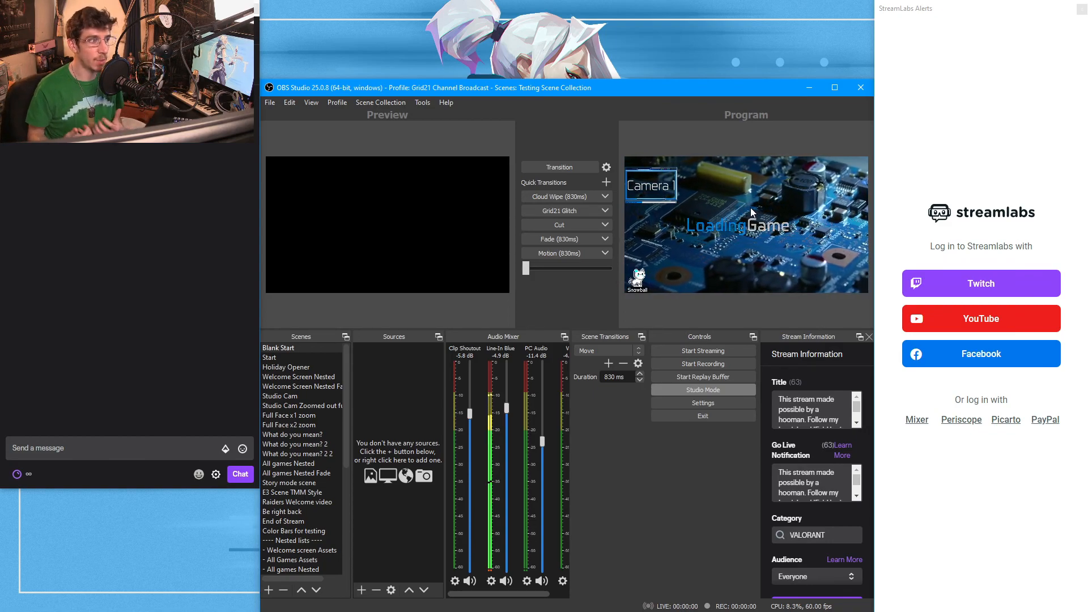
Load the "- All games Nested" scene from the nested lists into the preview.
{"action": "scroll", "coordinate": [324, 433], "scroll_direction": "down", "scroll_amount": 3}
{"action": "scroll", "coordinate": [318, 418], "scroll_direction": "up", "scroll_amount": 3}
{"action": "scroll", "coordinate": [315, 400], "scroll_direction": "down", "scroll_amount": 3}
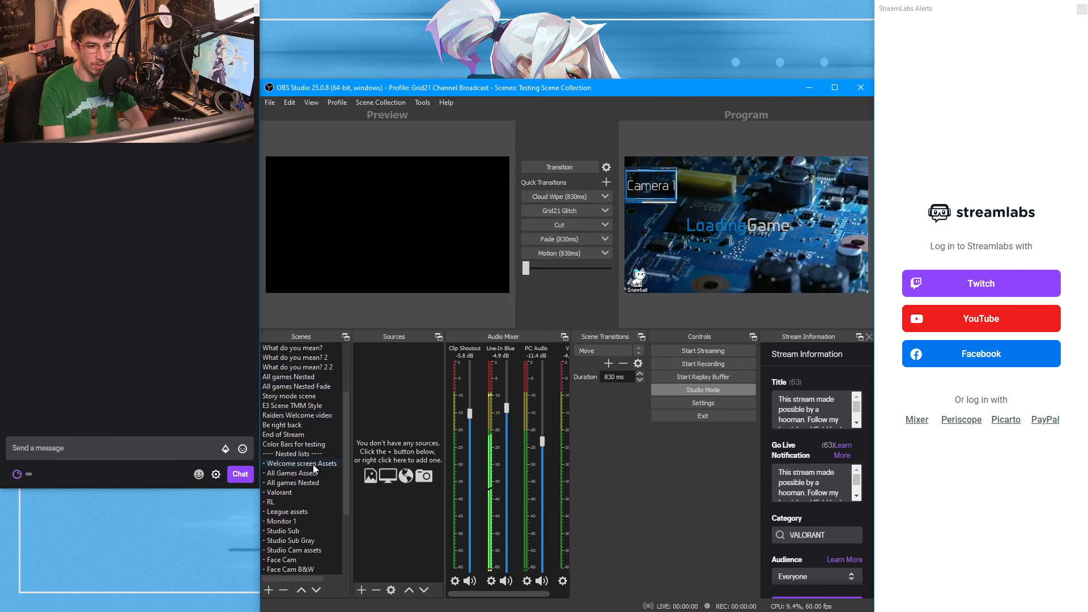
{"action": "left_click", "coordinate": [307, 483]}
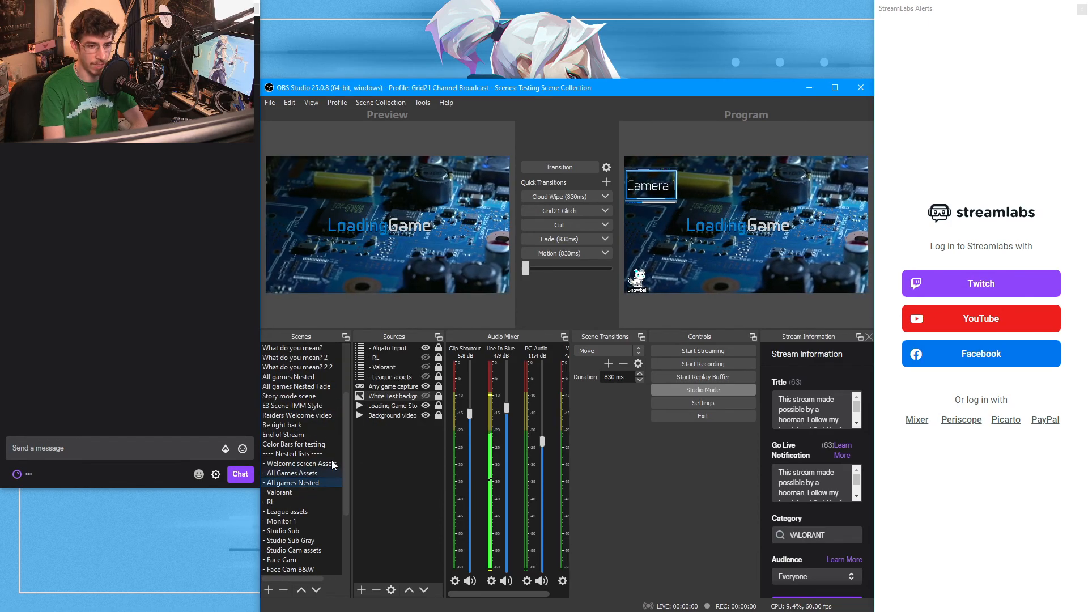
Review the playback options of the "Background video for games" source with an enlarged options area, and close its properties without changes.
{"action": "right_click", "coordinate": [391, 416]}
{"action": "left_click", "coordinate": [408, 414]}
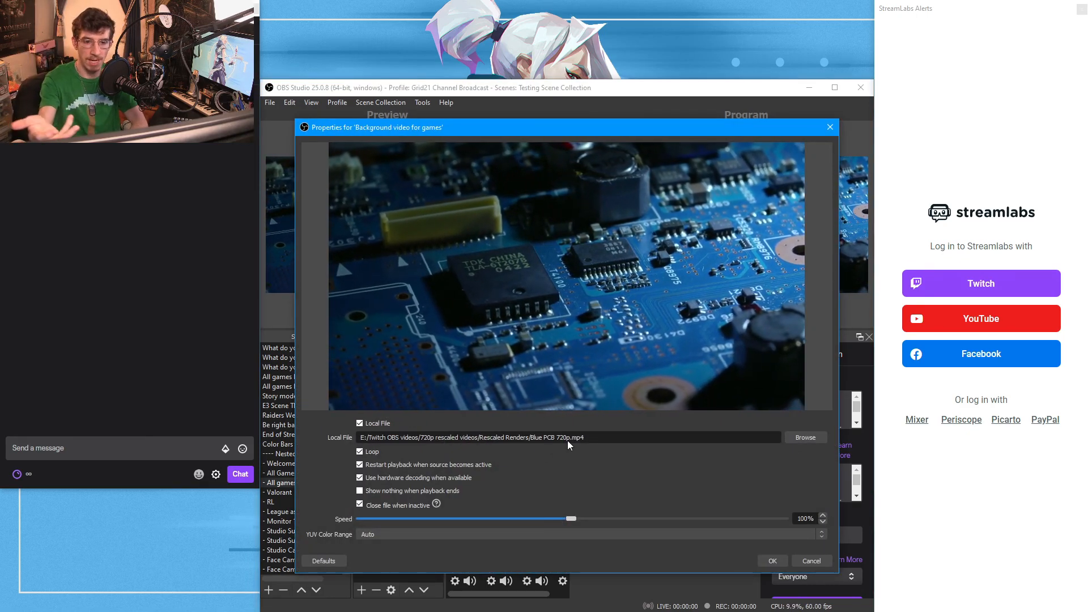
{"action": "left_click_drag", "start_coordinate": [569, 412], "coordinate": [571, 384]}
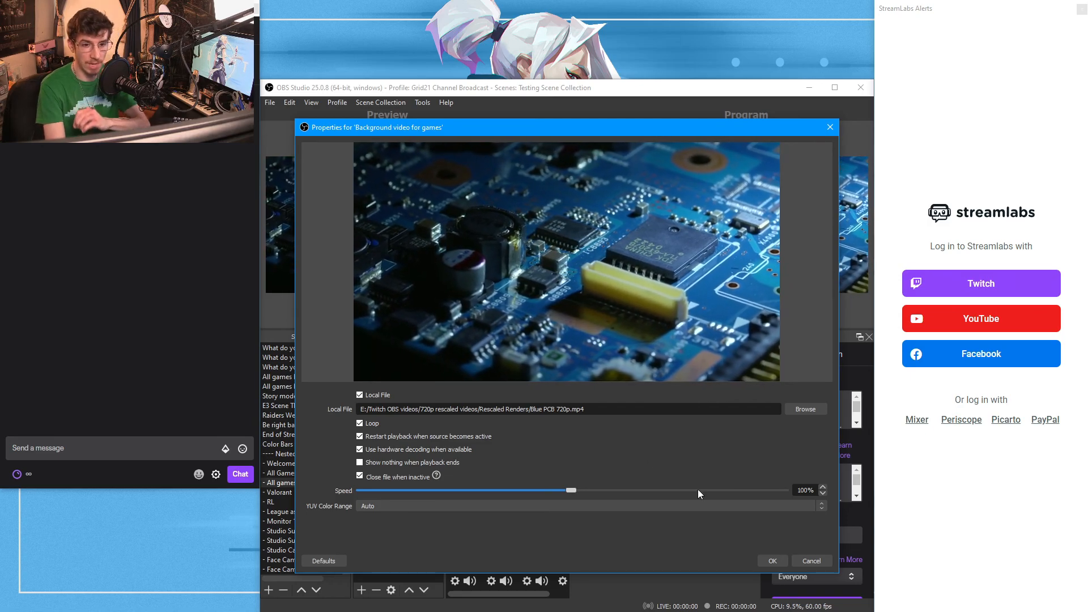
{"action": "left_click", "coordinate": [816, 560]}
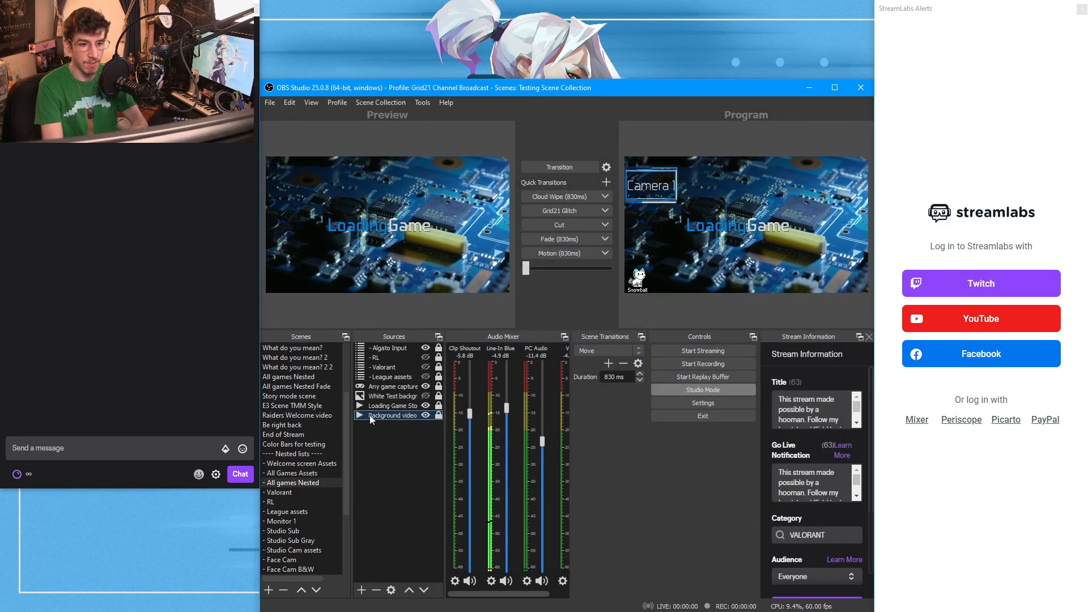
Check the unload option in the "White Test background" image source's properties, and close them without changes.
{"action": "right_click", "coordinate": [380, 396]}
{"action": "left_click", "coordinate": [397, 392]}
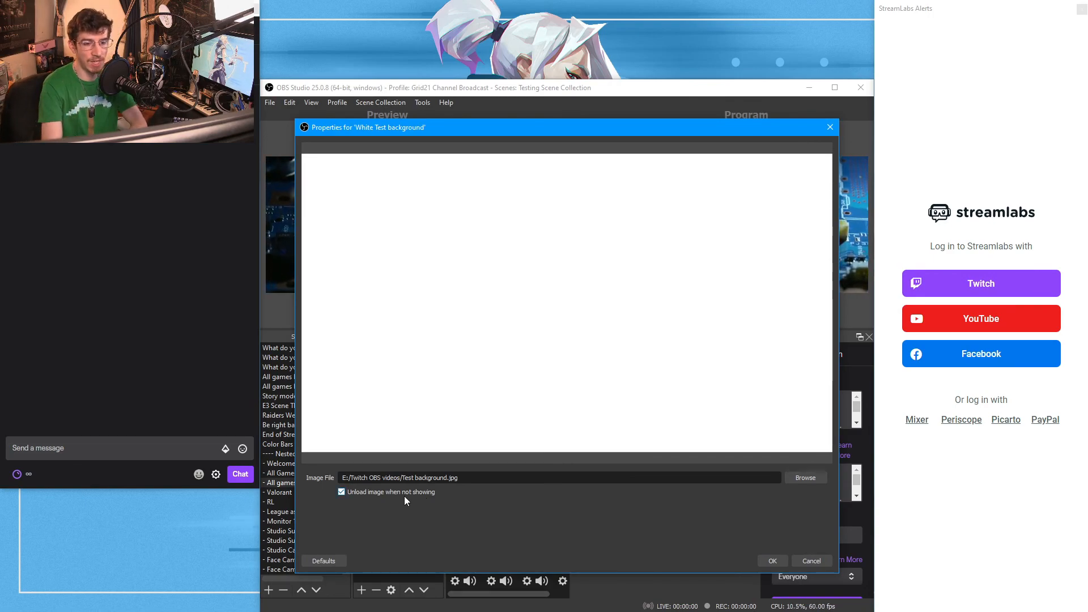
{"action": "left_click", "coordinate": [809, 562]}
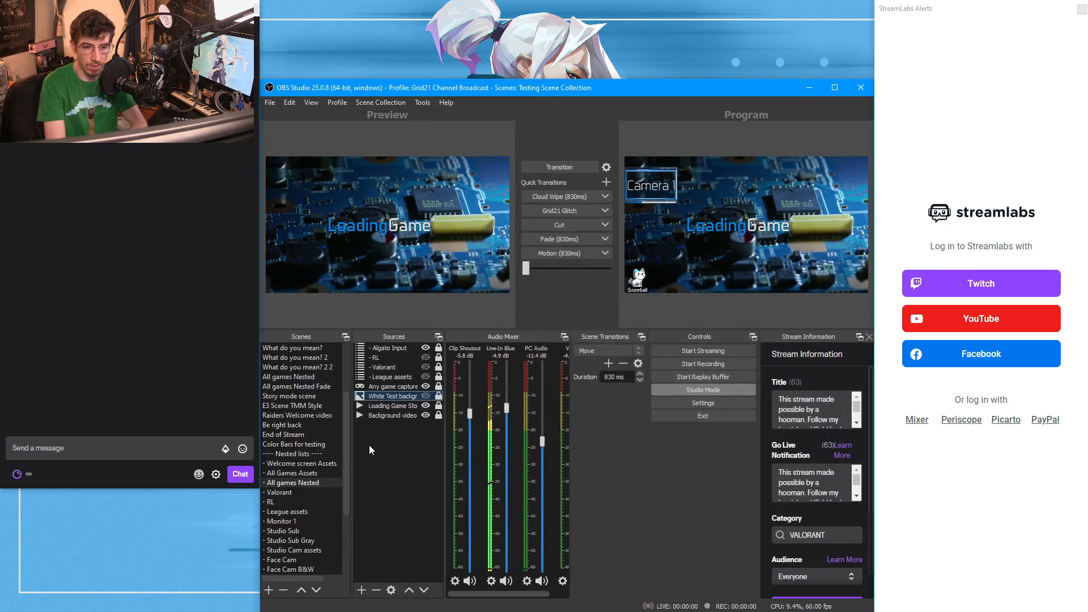
Recheck the hardware decoding and inactive-file options of the "Background video for games" source, and close its properties.
{"action": "right_click", "coordinate": [402, 414]}
{"action": "left_click", "coordinate": [409, 407]}
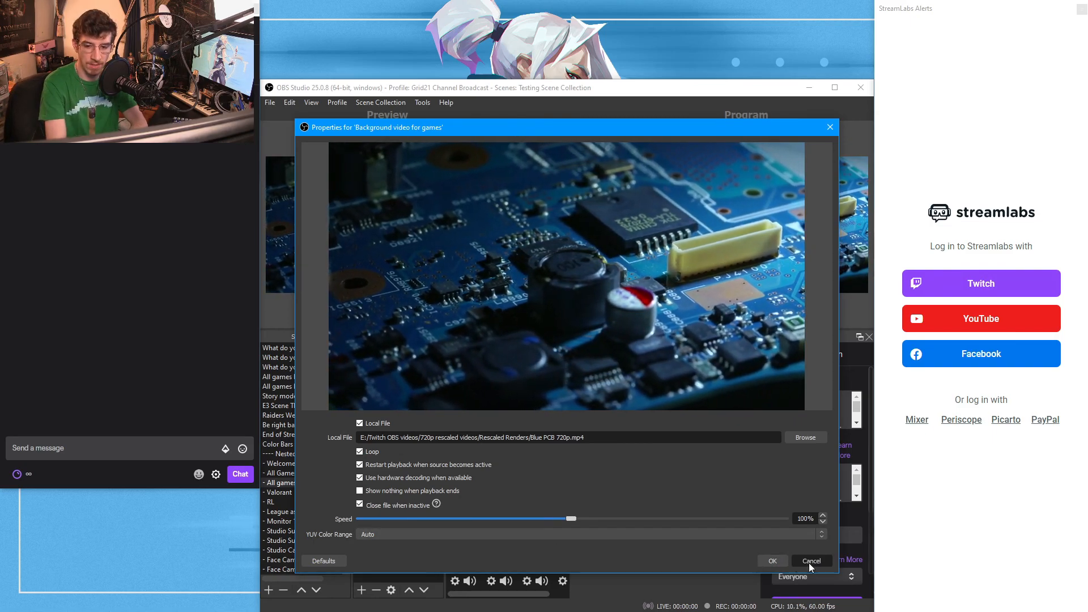
{"action": "left_click", "coordinate": [782, 563]}
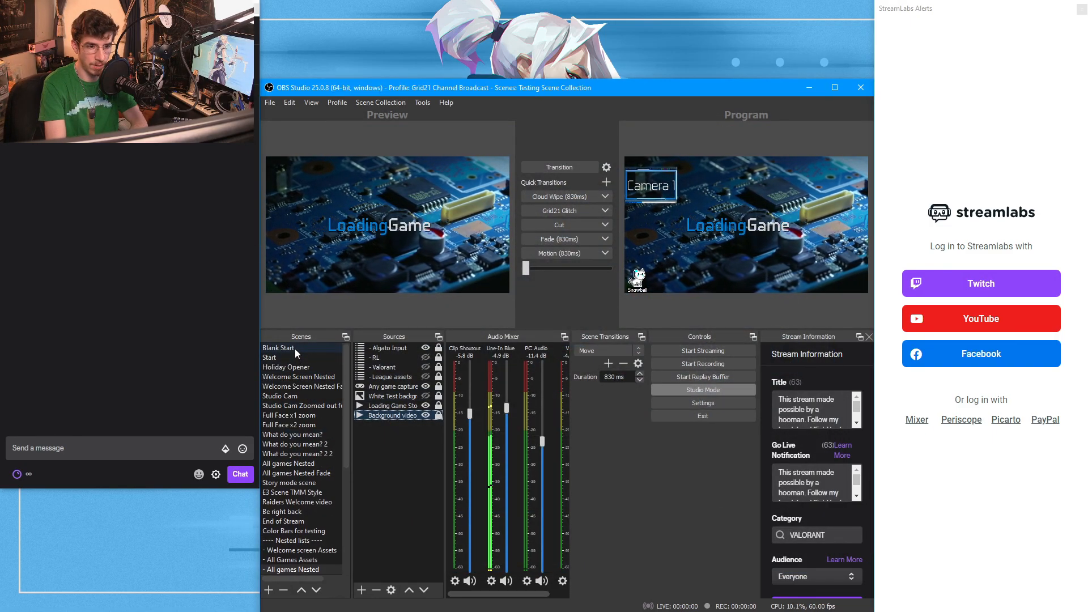
Send the "Blank Start" scene to the program output with the Fade transition.
{"action": "left_click", "coordinate": [295, 348]}
{"action": "left_click", "coordinate": [548, 238]}
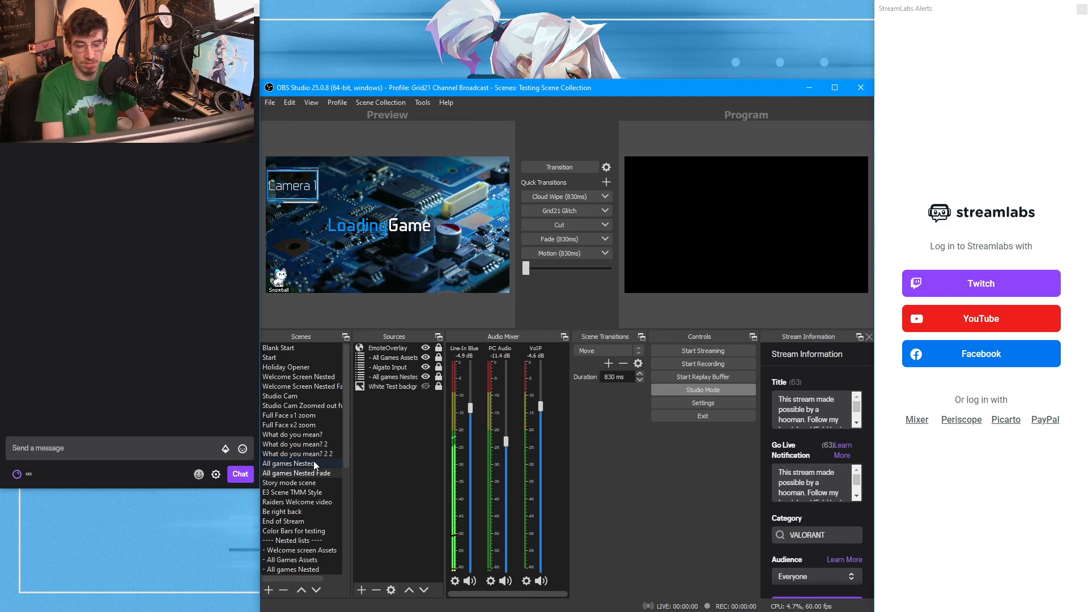
Load the "- Studio Sub" scene into the preview, and open the "Studio Cam C930e" source's properties with more of the options showing.
{"action": "scroll", "coordinate": [307, 510], "scroll_direction": "down", "scroll_amount": 4}
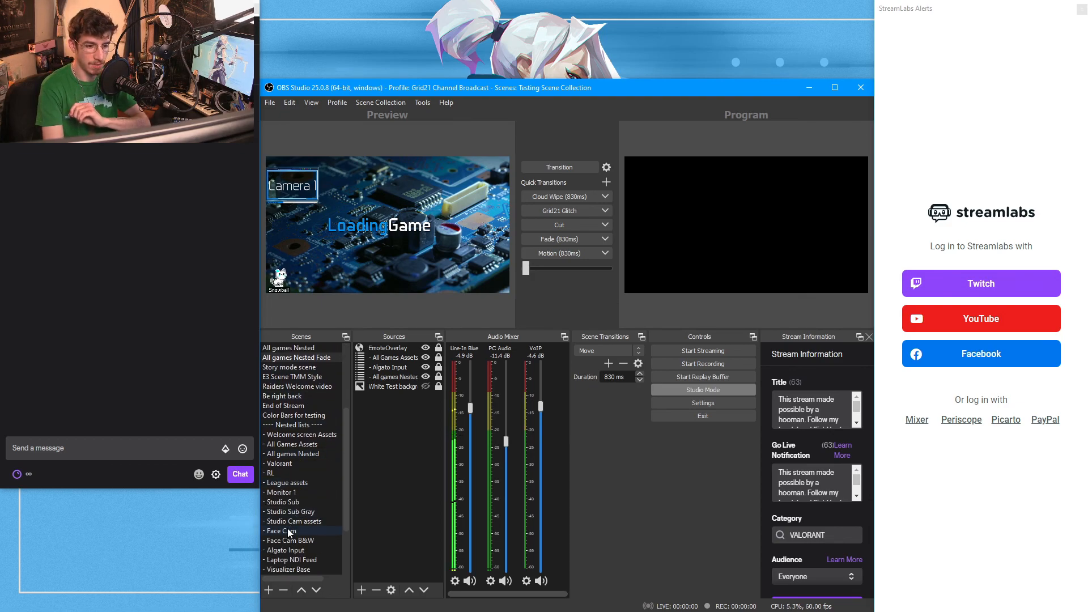
{"action": "left_click", "coordinate": [294, 502]}
{"action": "right_click", "coordinate": [385, 345]}
{"action": "left_click", "coordinate": [407, 338]}
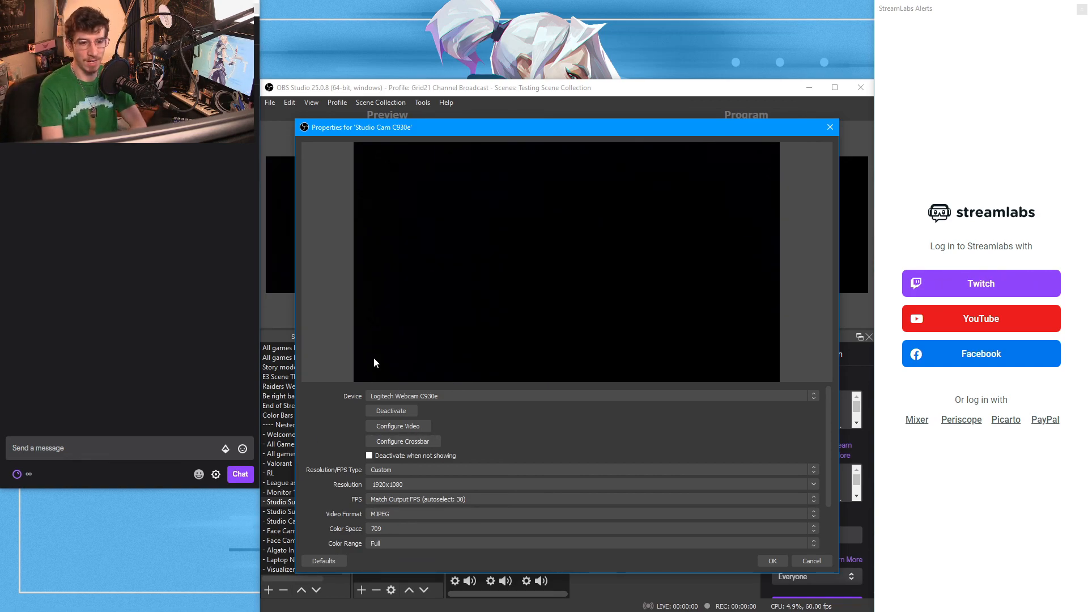
{"action": "left_click_drag", "start_coordinate": [381, 384], "coordinate": [383, 337]}
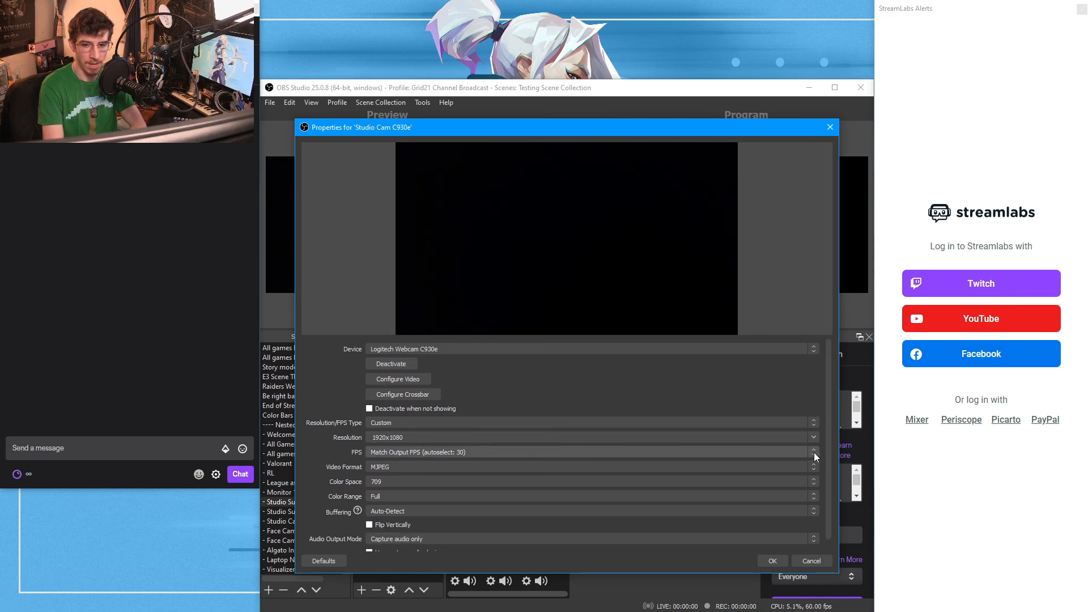
Look over the webcam's available resolutions and video formats, leaving the current selections in place.
{"action": "left_click", "coordinate": [814, 438]}
{"action": "left_click", "coordinate": [317, 440]}
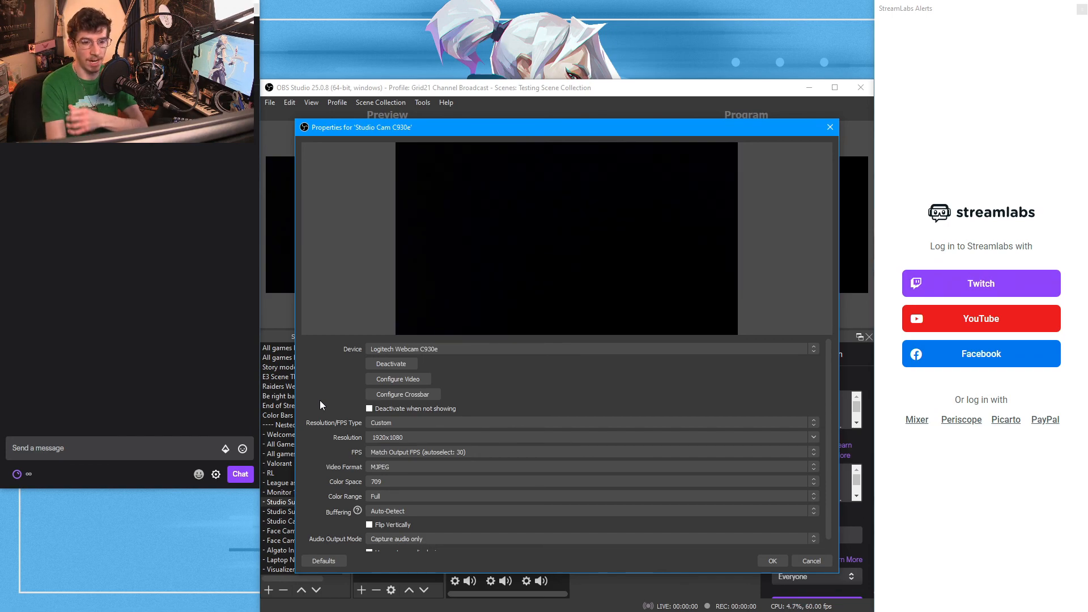
{"action": "left_click", "coordinate": [517, 467]}
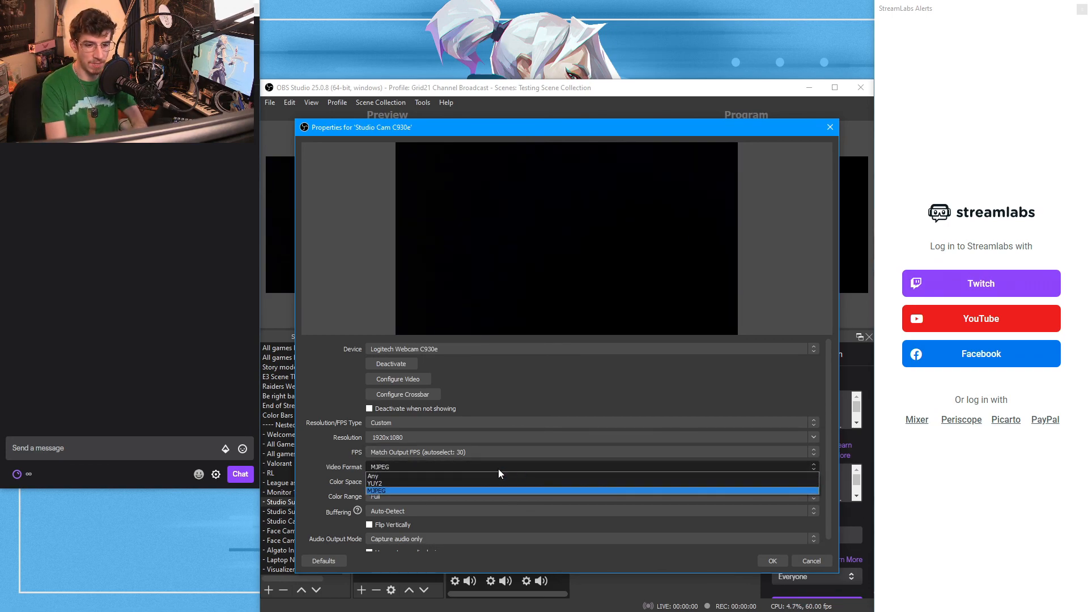
{"action": "left_click", "coordinate": [311, 455]}
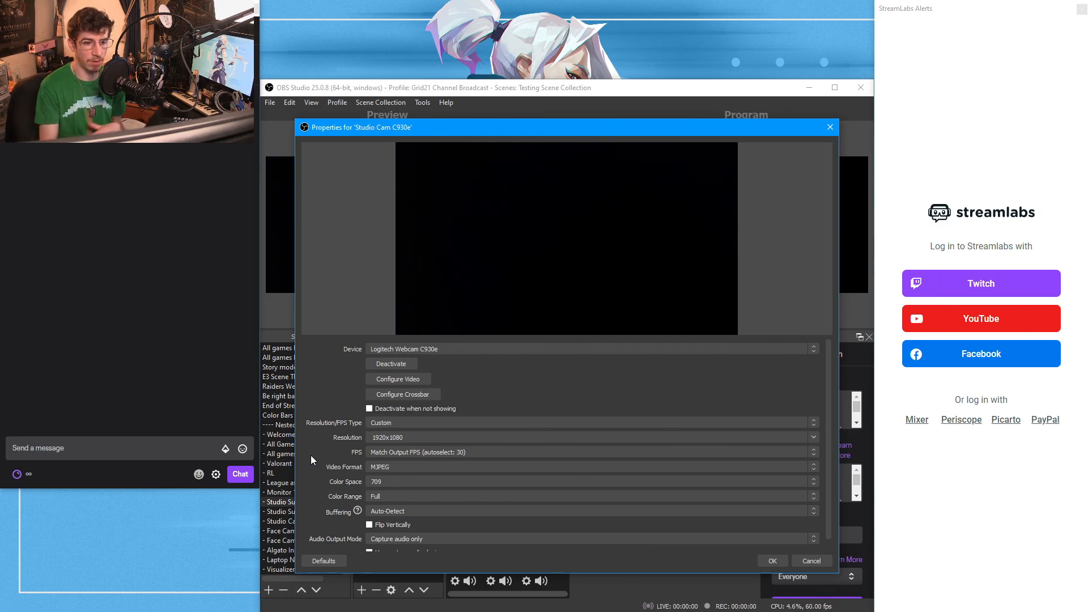
{"action": "left_click", "coordinate": [430, 466]}
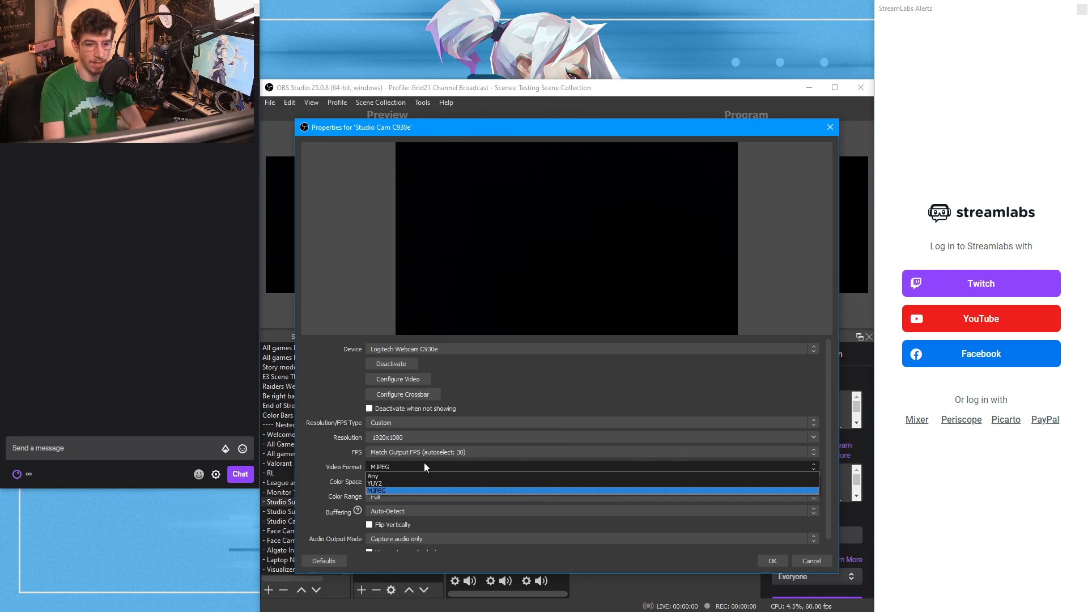
{"action": "left_click", "coordinate": [490, 380]}
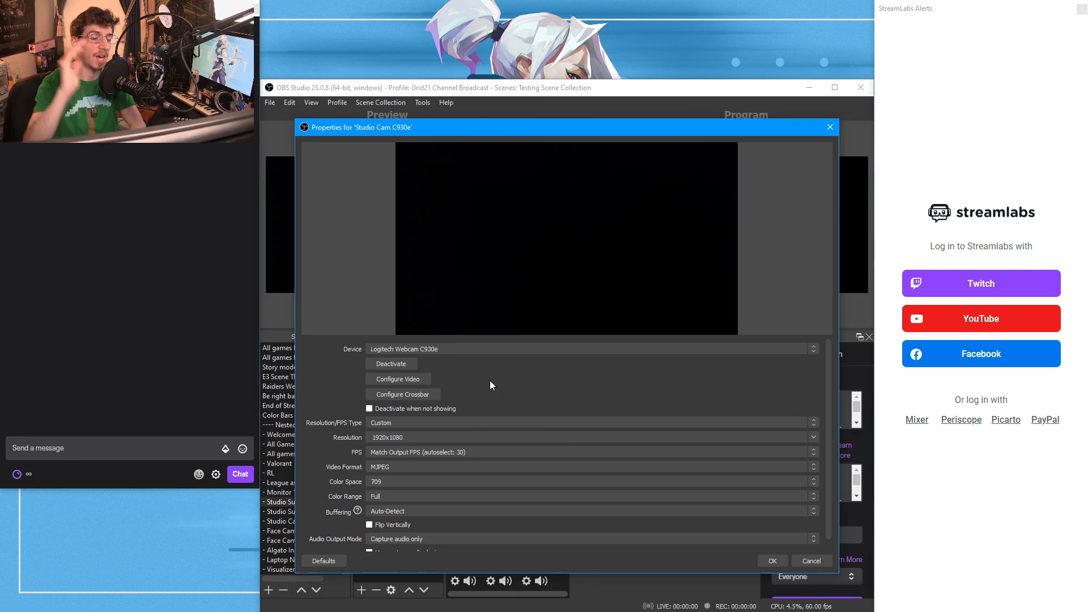